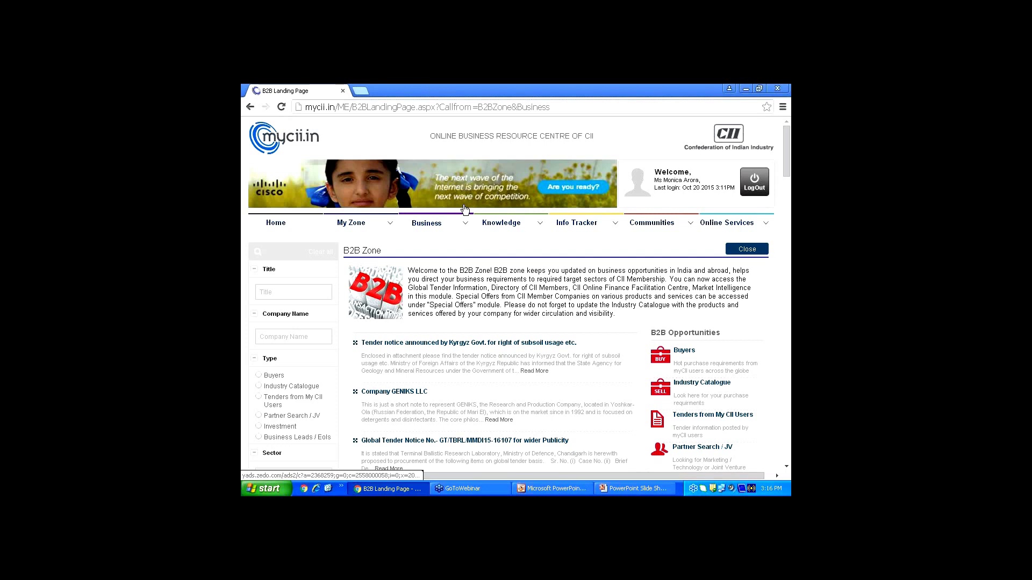
- Go to My B2B Zone from the B2B opportunities list and start publishing a new B2B proposal
scroll(591, 322, "down", 1)
scroll(667, 374, "down", 3)
left_click(685, 339)
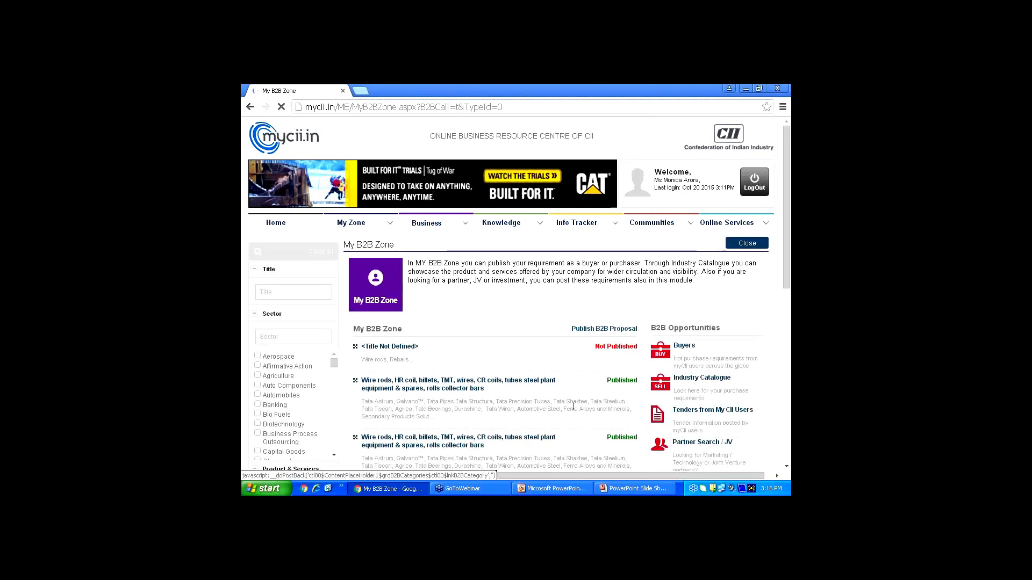
scroll(573, 407, "down", 2)
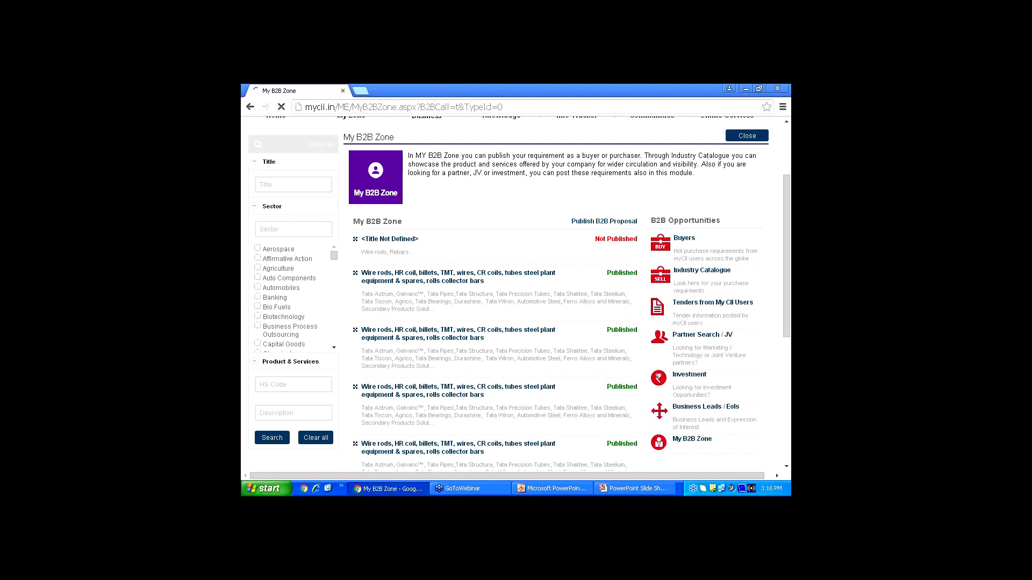
left_click(618, 223)
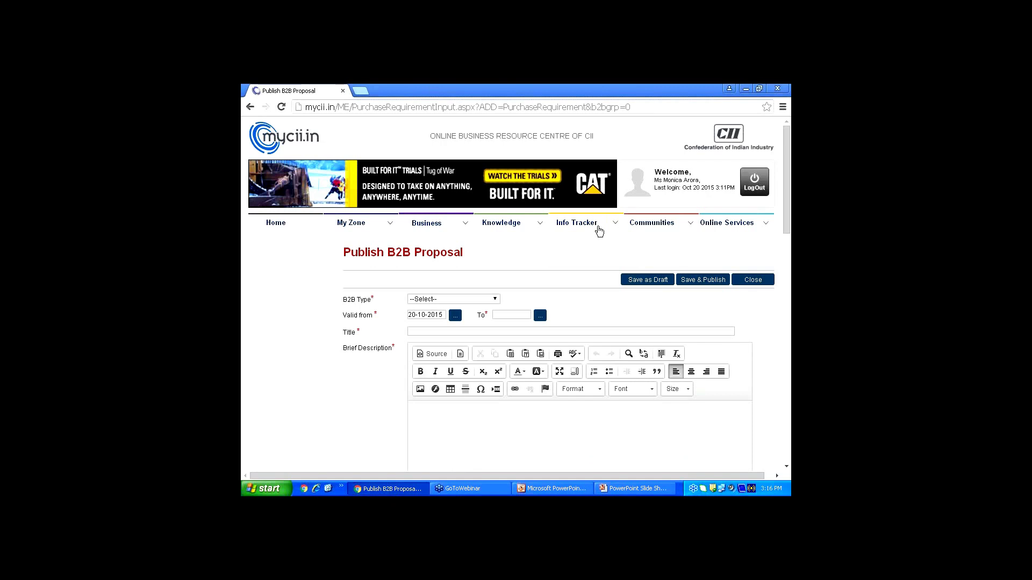
- Set the proposal's B2B type to Partner Search / JV and its validity end date to 14-04-2016
left_click(495, 299)
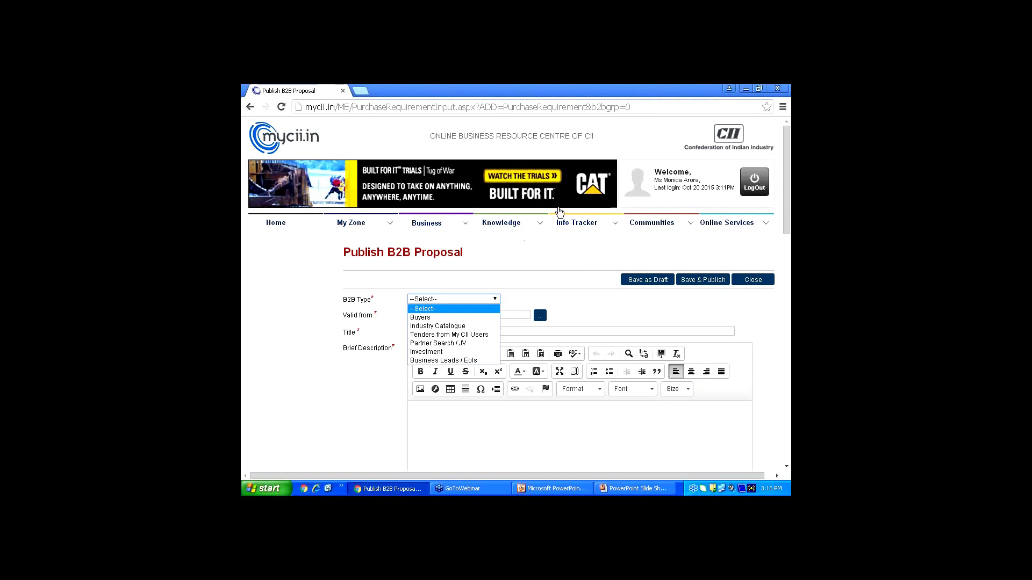
left_click(421, 342)
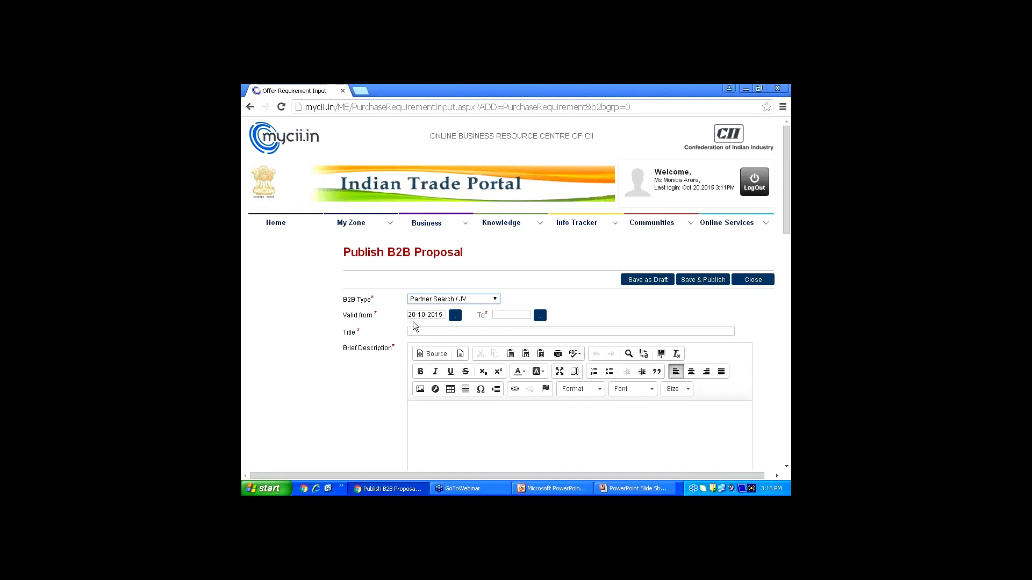
left_click(540, 316)
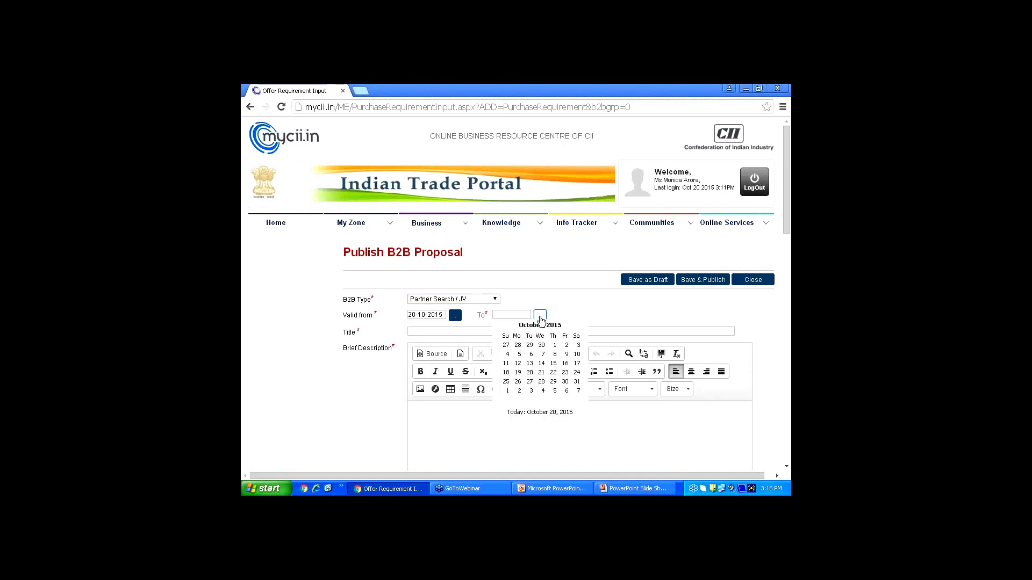
left_click(581, 326)
left_click(582, 326)
left_click(582, 325)
left_click(581, 326)
left_click(582, 326)
left_click(582, 326)
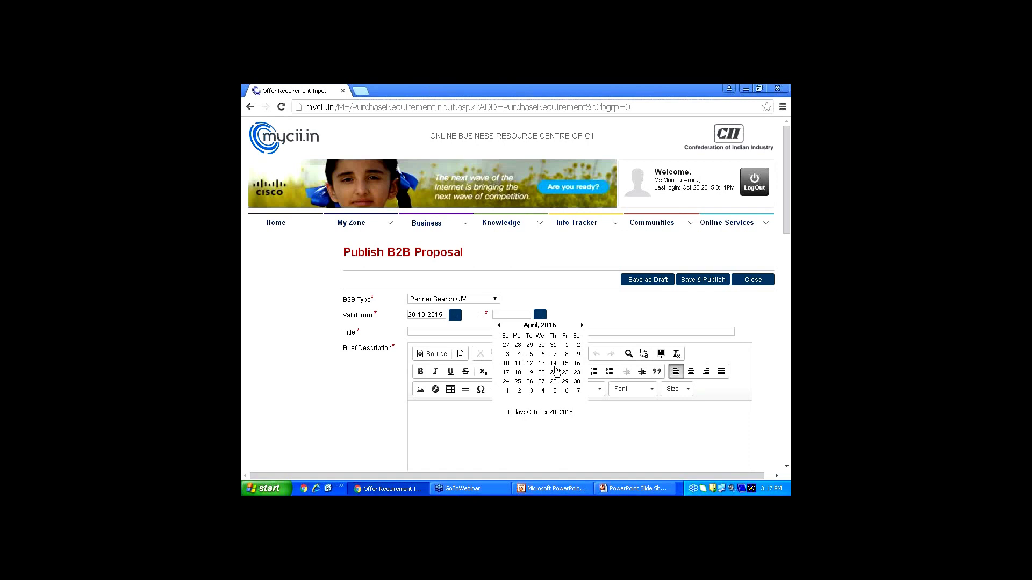
left_click(554, 364)
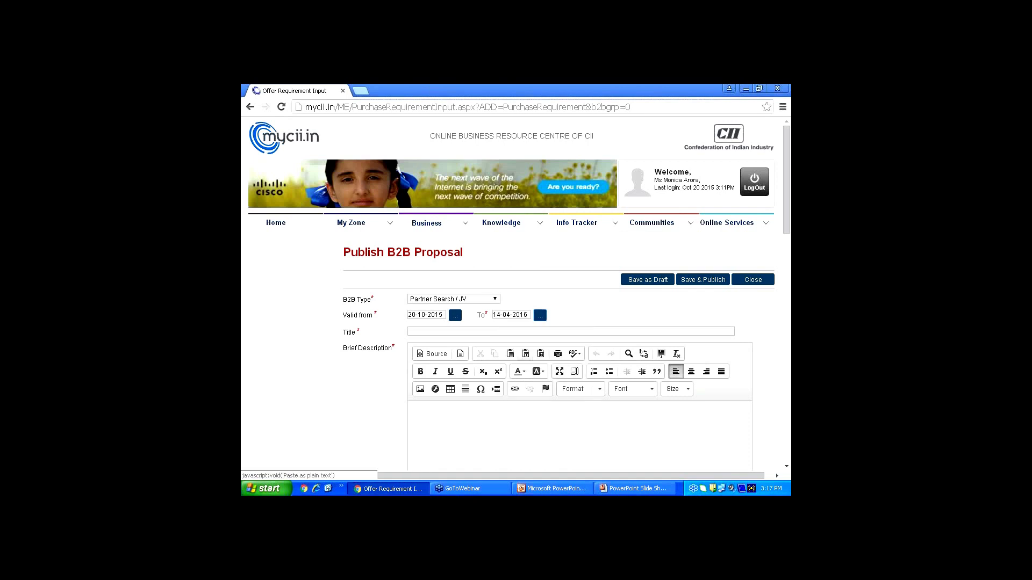
- Enter "Textile manufacturing" as the proposal title and "abcjfgghhjhjhg" as its brief description
left_click(431, 333)
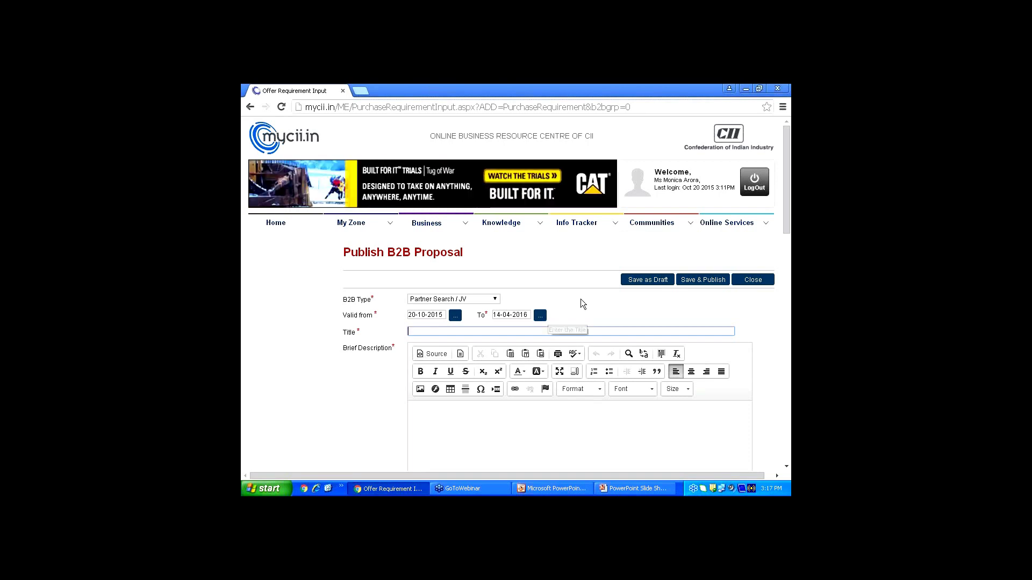
scroll(552, 339, "down", 1)
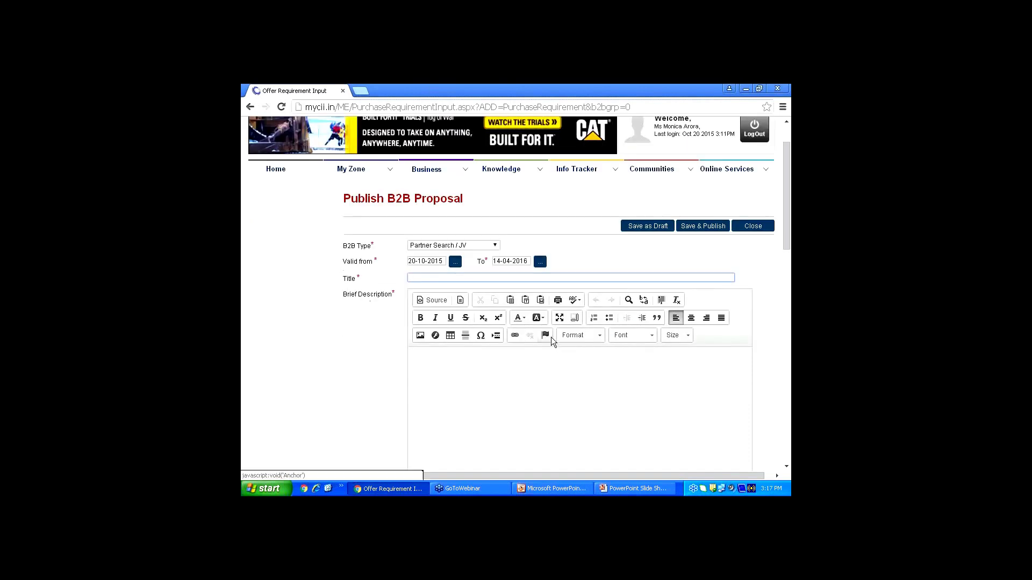
type("Textile manufacturing")
left_click(491, 361)
scroll(491, 361, "down", 1)
scroll(490, 361, "up", 1)
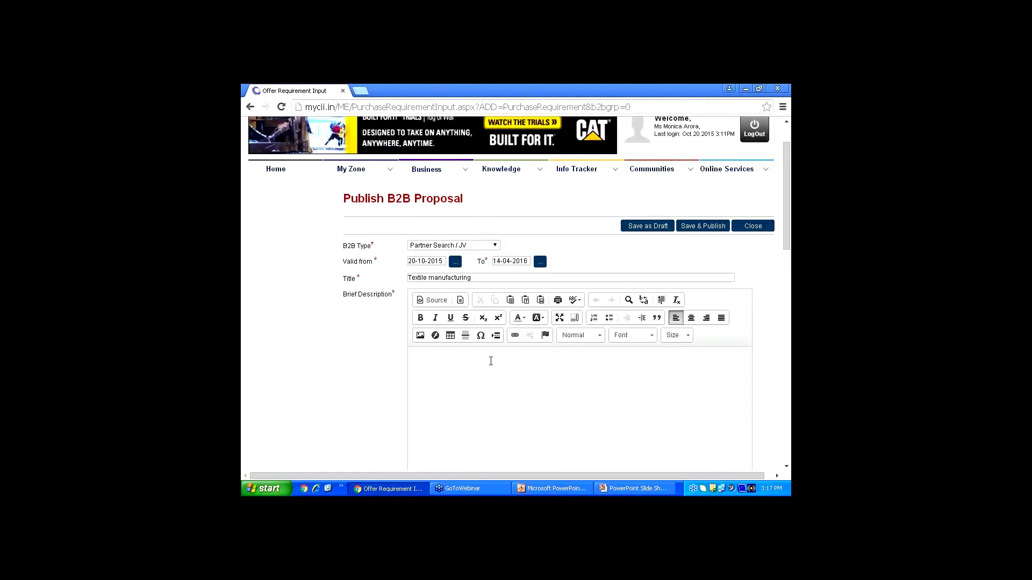
type("abcjfgghhjhjhg")
- Review the proposal's fields for web links, attachments, pictures, embedded video code and contact e-mails
scroll(511, 352, "down", 1)
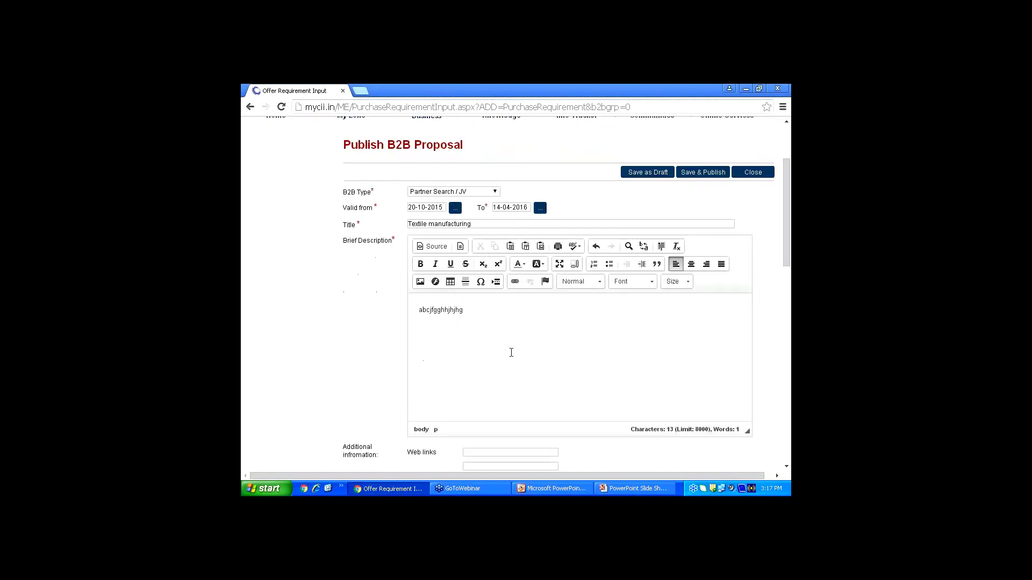
scroll(511, 352, "down", 2)
scroll(511, 352, "down", 1)
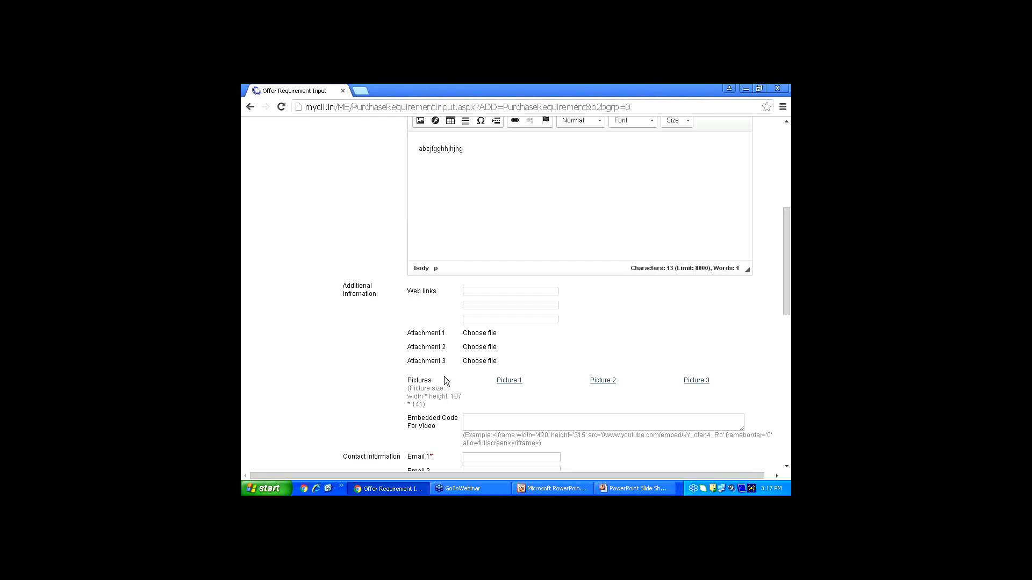
scroll(439, 383, "down", 1)
scroll(516, 296, "down", 1)
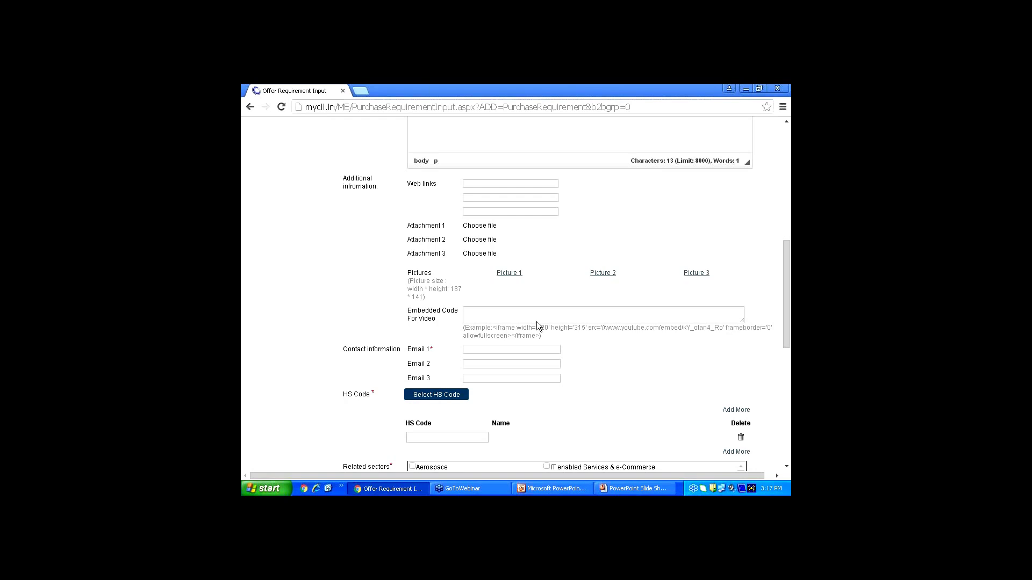
left_click(468, 349)
scroll(453, 411, "down", 1)
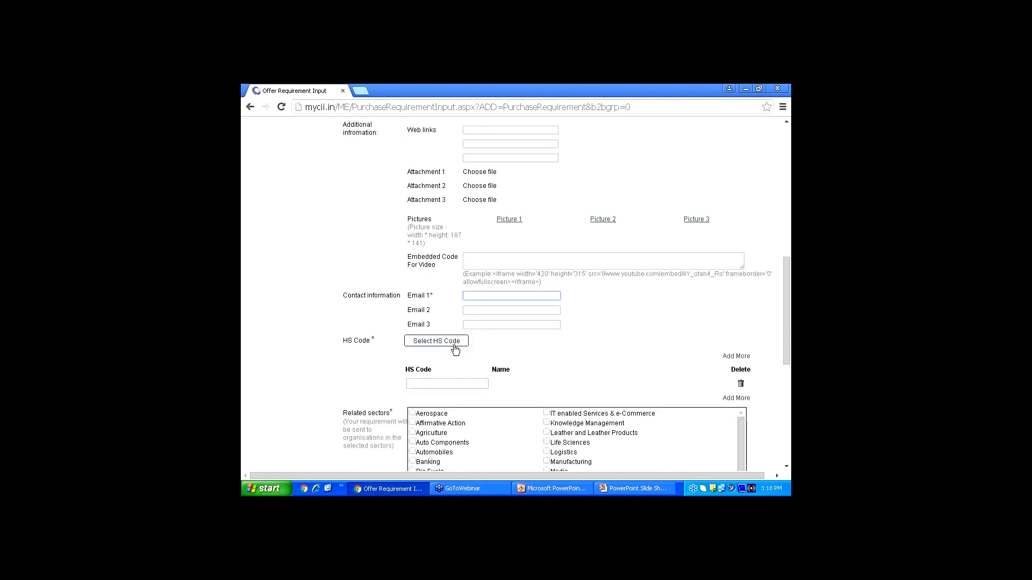
- Examine the HS code selection and the list of related sectors, and return to the start of the proposal form
left_click(454, 347)
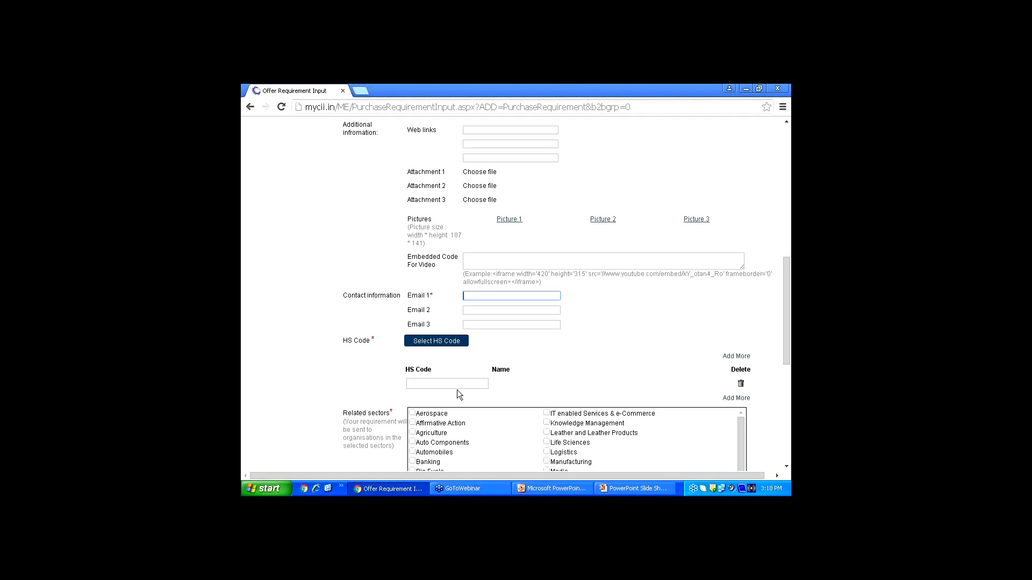
scroll(457, 390, "down", 1)
scroll(451, 392, "down", 2)
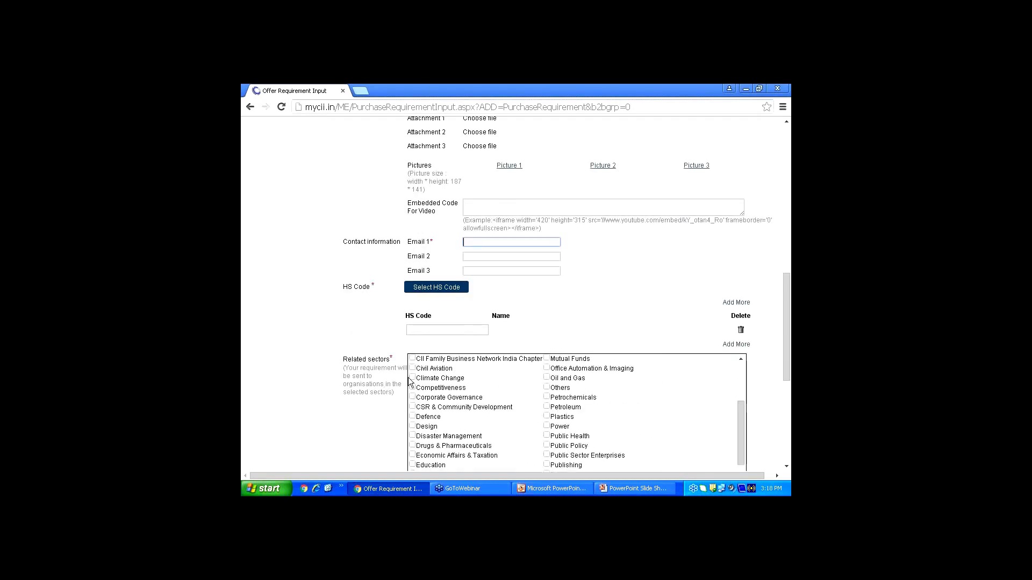
scroll(450, 395, "down", 2)
scroll(511, 422, "down", 2)
scroll(540, 418, "down", 2)
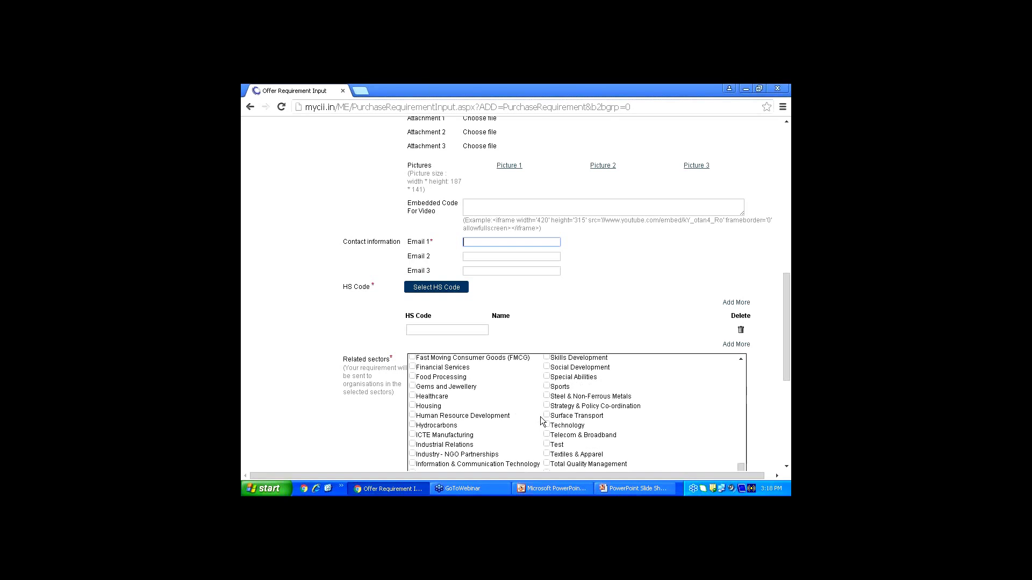
scroll(655, 424, "down", 2)
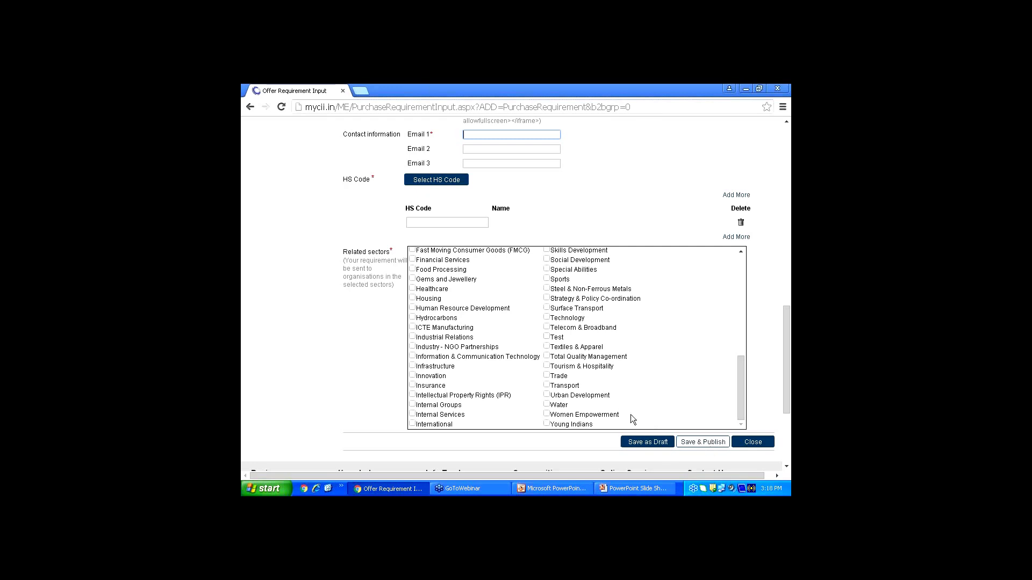
scroll(630, 415, "up", 3)
scroll(572, 317, "up", 3)
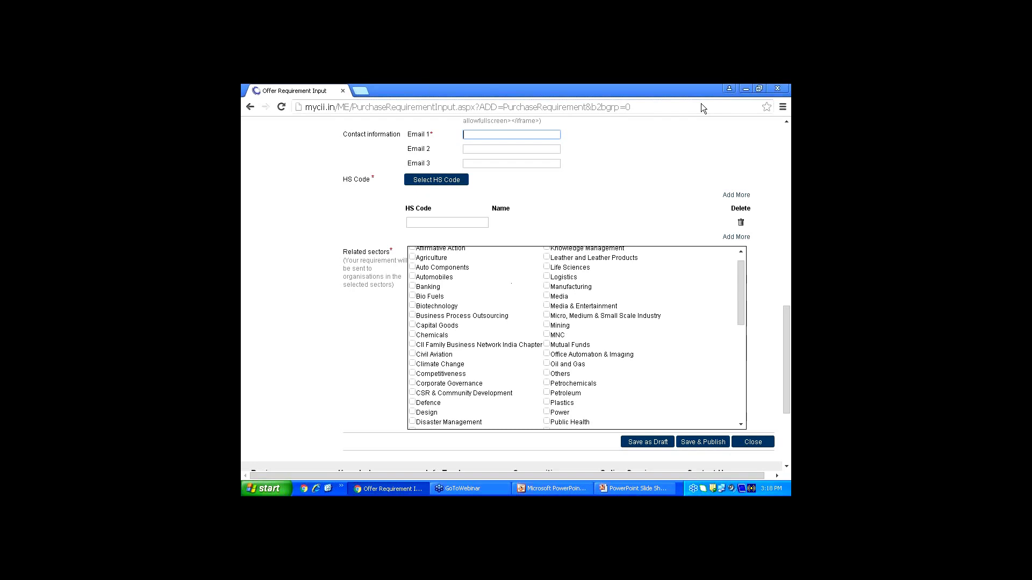
scroll(573, 317, "up", 5)
scroll(572, 317, "up", 7)
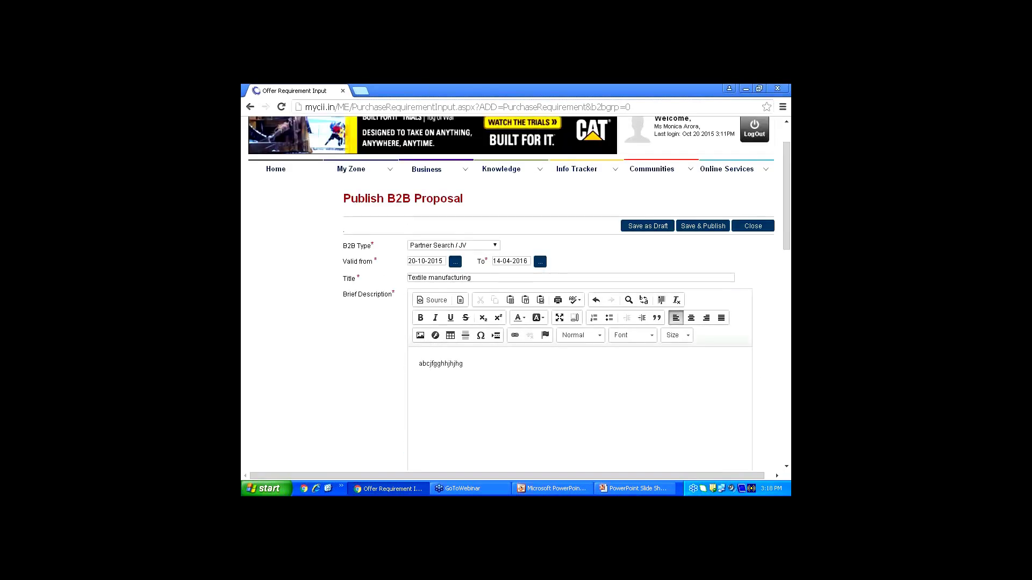
scroll(247, 143, "up", 1)
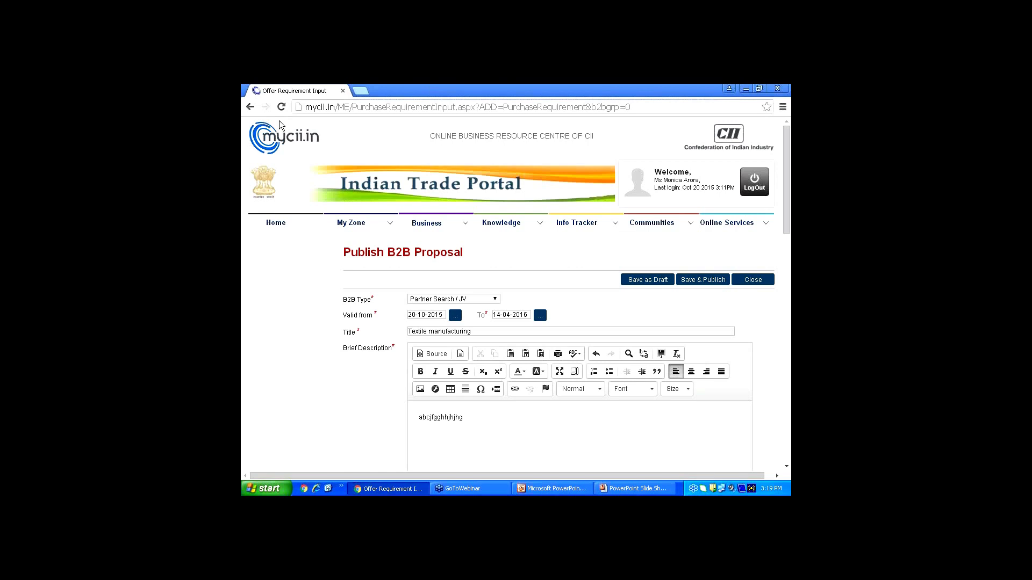
- Open the Directory of Members from the Business section
left_click(465, 225)
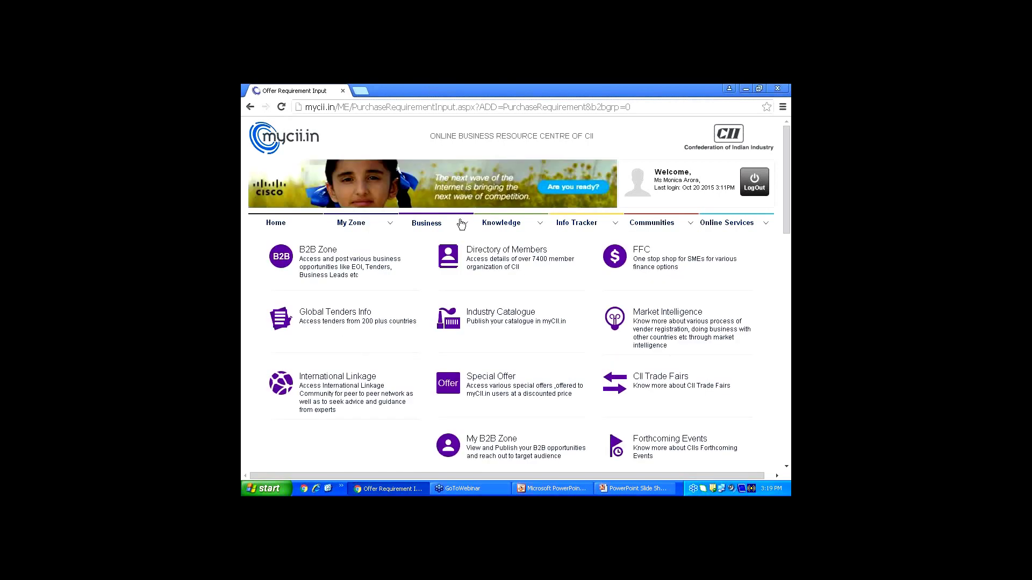
left_click(498, 259)
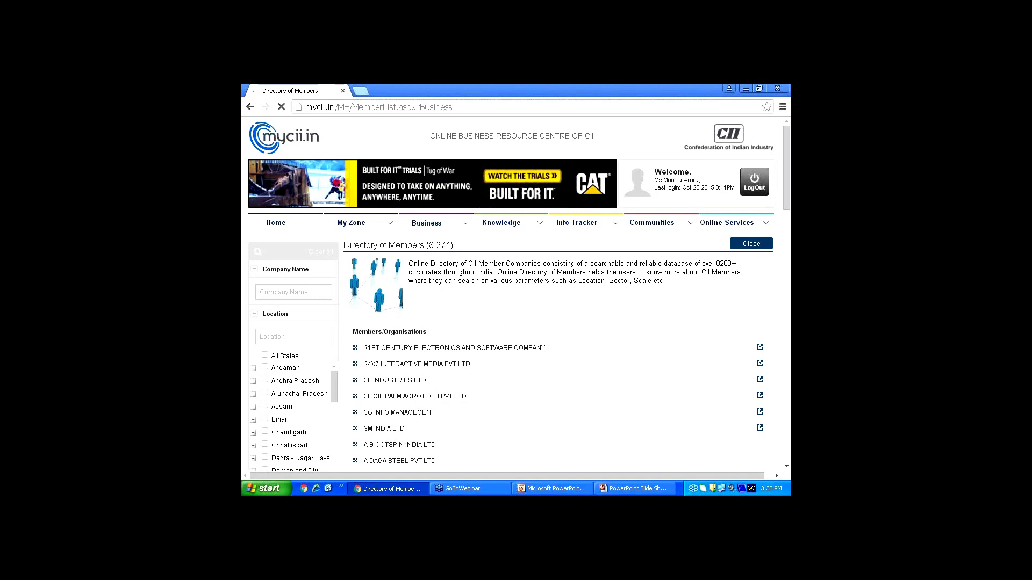
- Open the Industry Catalogue, and the Tender Notice.docx attachment of the Kyrgyz government's subsoil usage tender
left_click(466, 224)
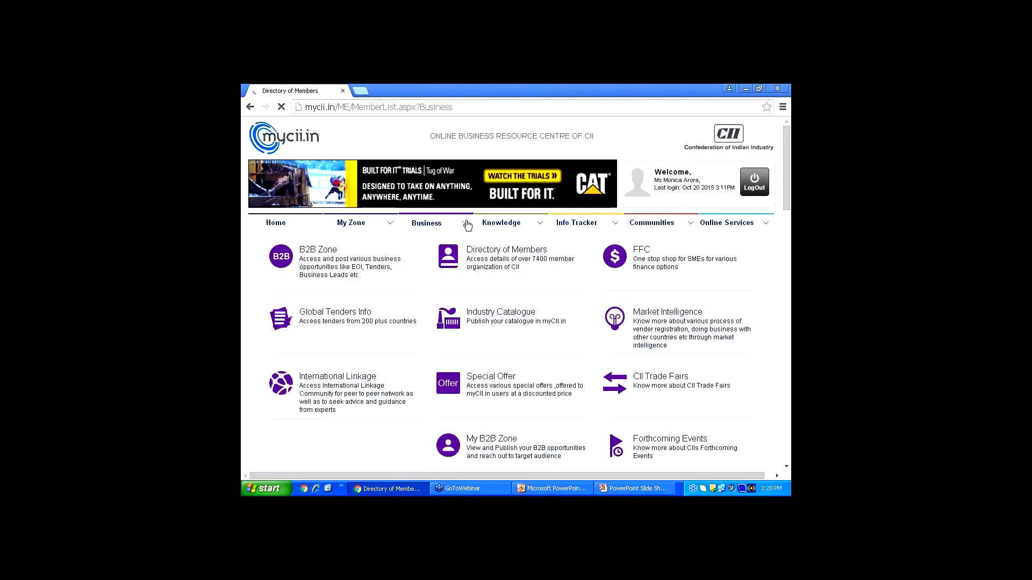
left_click(500, 316)
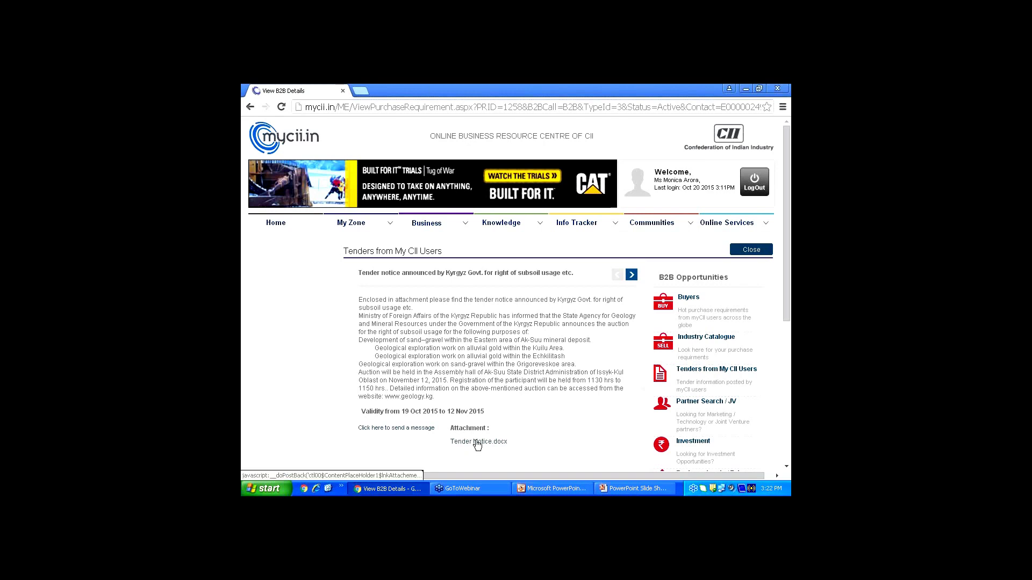
left_click(505, 446)
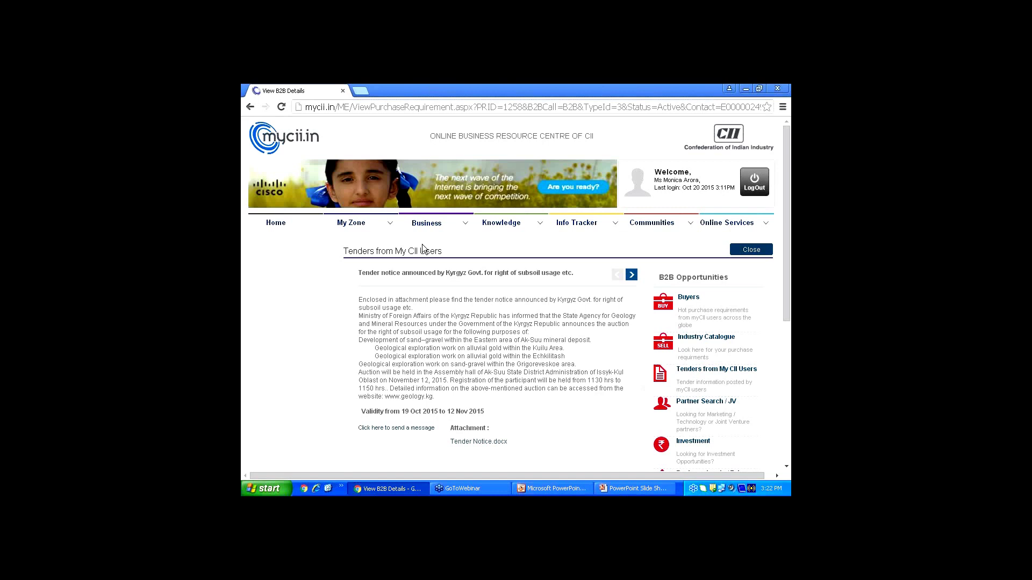
- Go to the Industry Catalogue from the B2B opportunities and read the Intellectual Property Rights listing
left_click(681, 339)
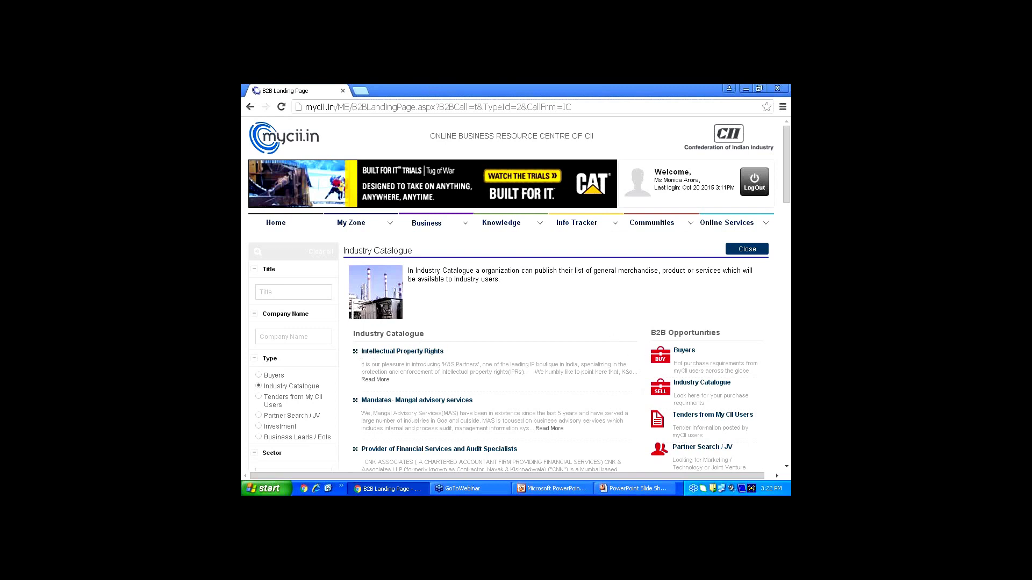
scroll(413, 380, "down", 1)
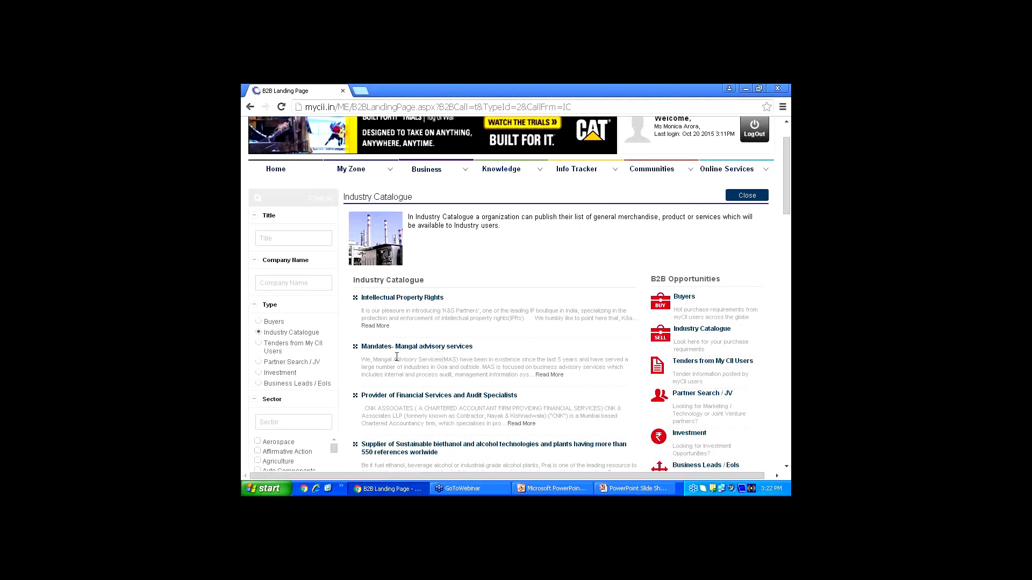
left_click(405, 298)
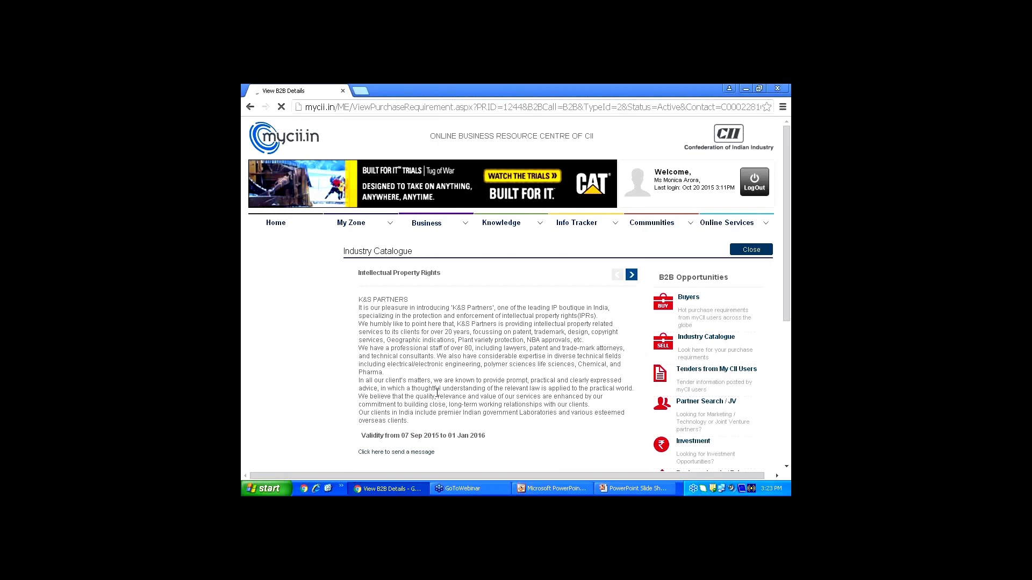
scroll(436, 391, "down", 1)
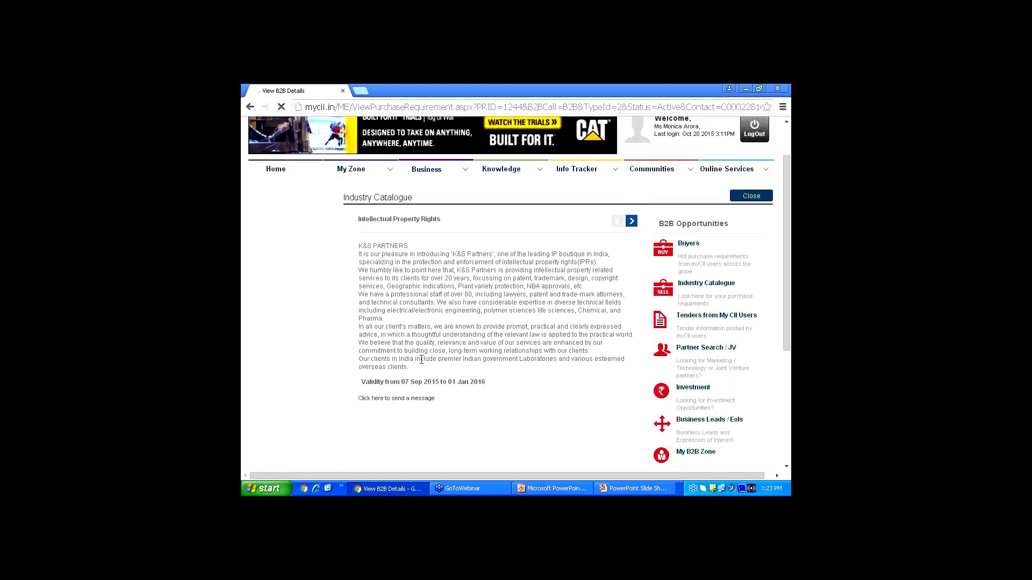
- View the message form for contacting the Intellectual Property Rights listing's company, and close it without sending
left_click(426, 400)
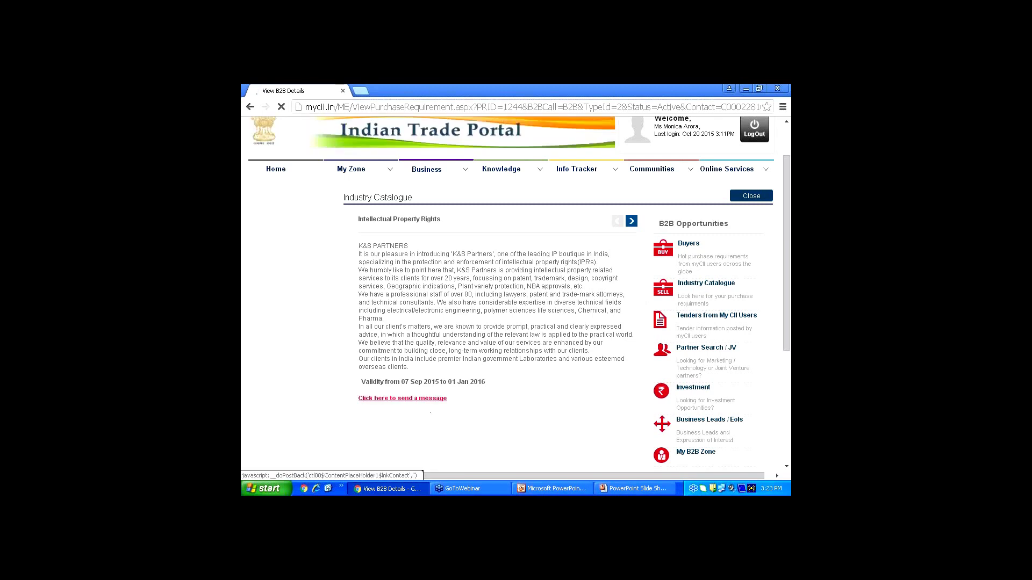
left_click(427, 398)
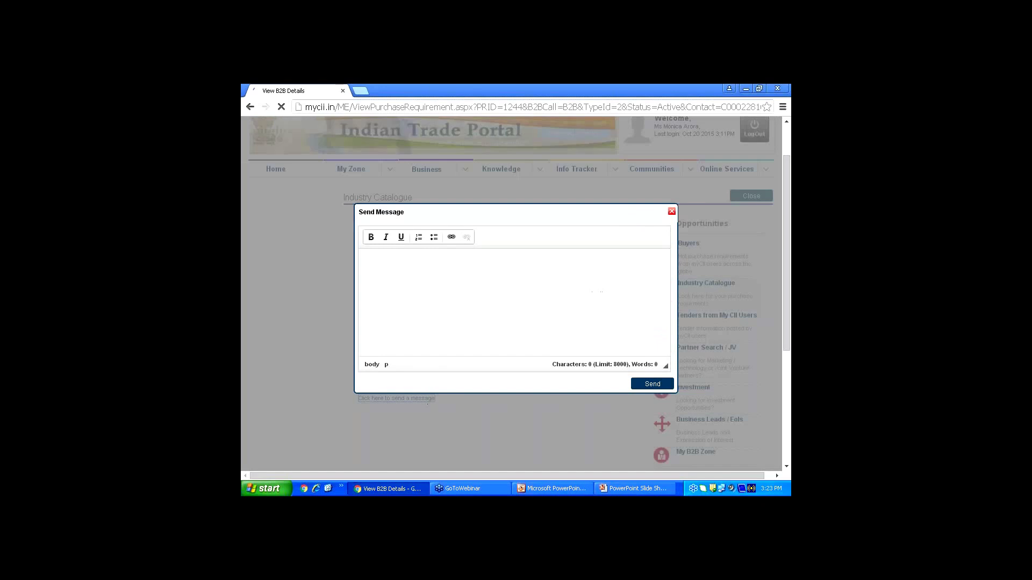
left_click(671, 212)
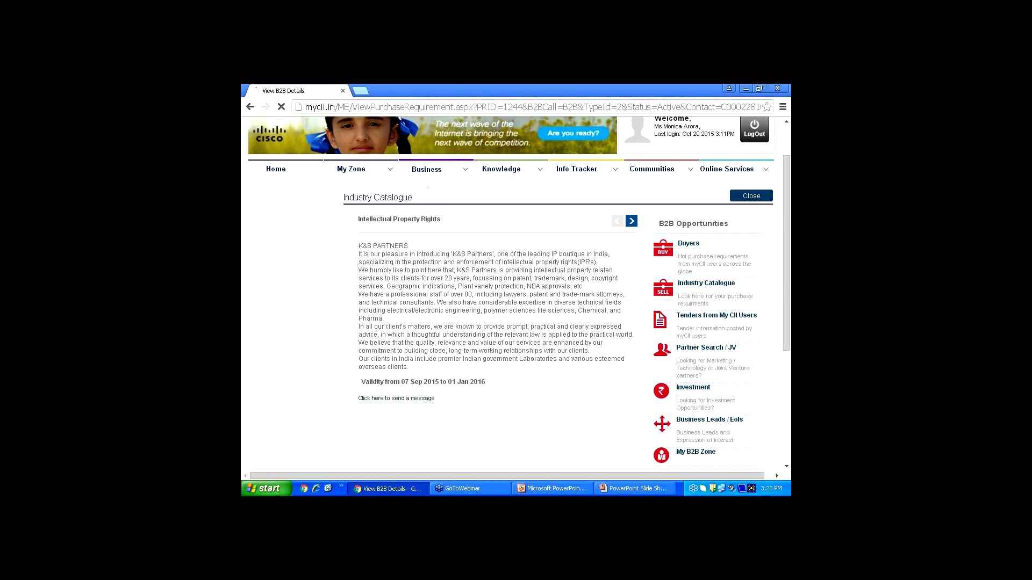
- Open Market Intelligence from the Business section and look over its list of articles
left_click(466, 170)
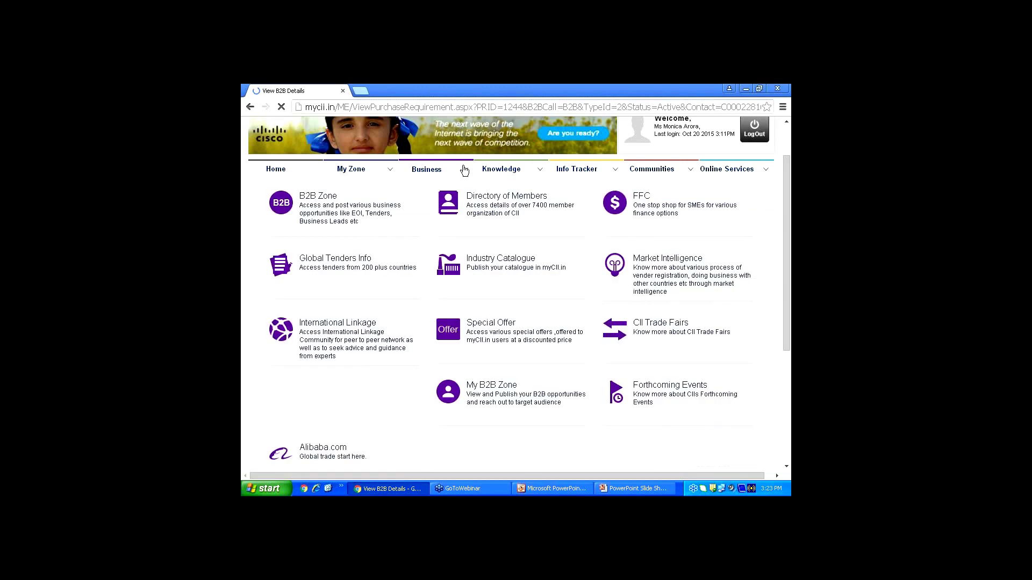
left_click(676, 266)
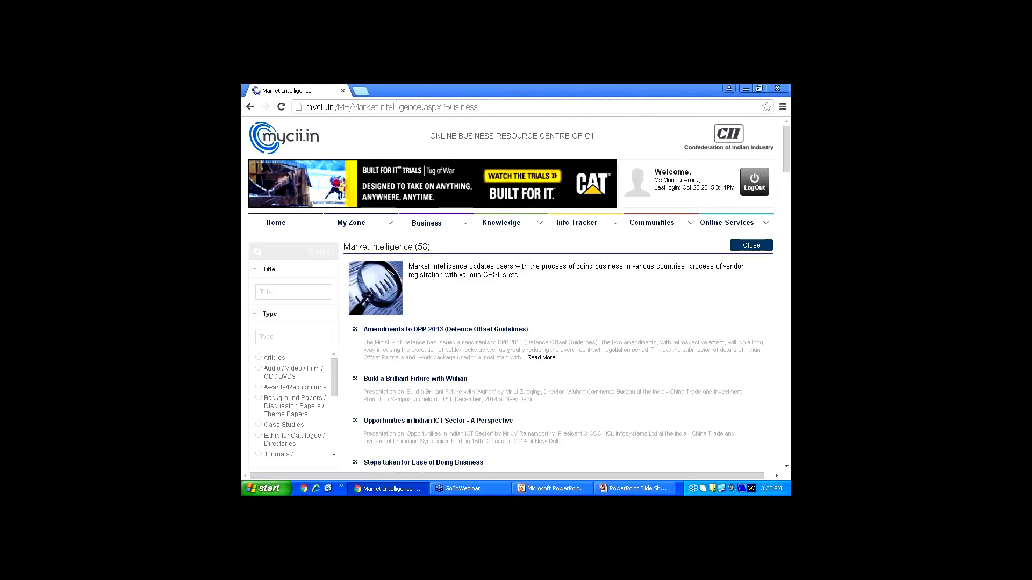
scroll(623, 376, "down", 1)
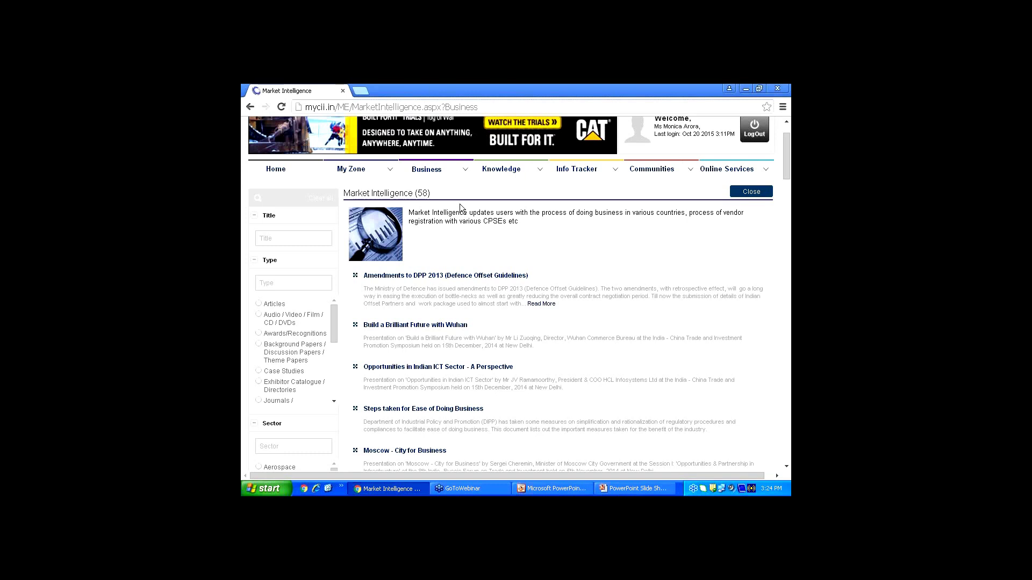
- Open the FFC page from the Business section and view the introduction to the SME Finance Facilitation Centre
left_click(470, 171)
left_click(640, 197)
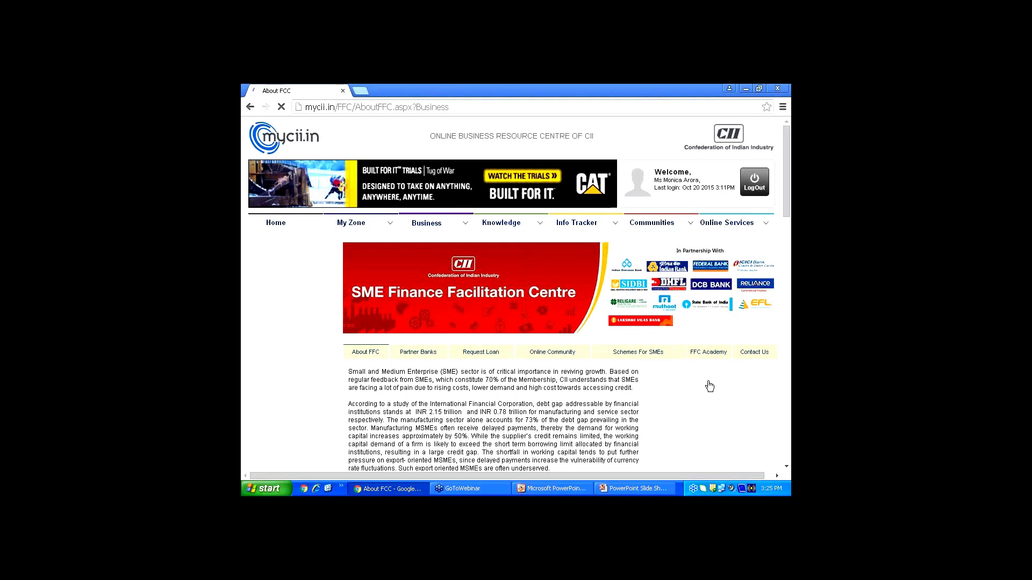
scroll(709, 386, "down", 1)
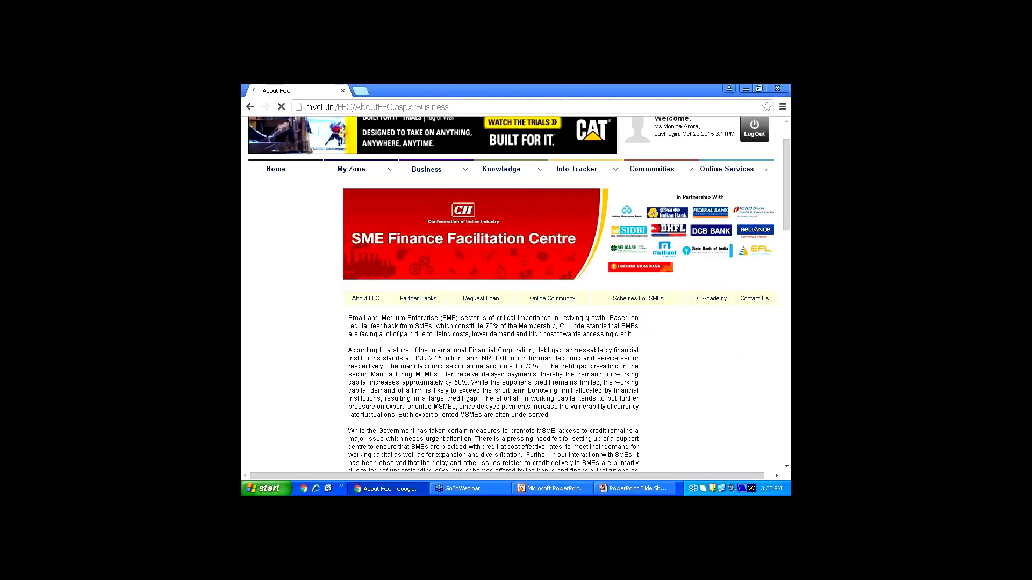
- Go to the centre's loan requests, enter "gbvfhgjh" as the project name, and open a new loan request form
left_click(475, 301)
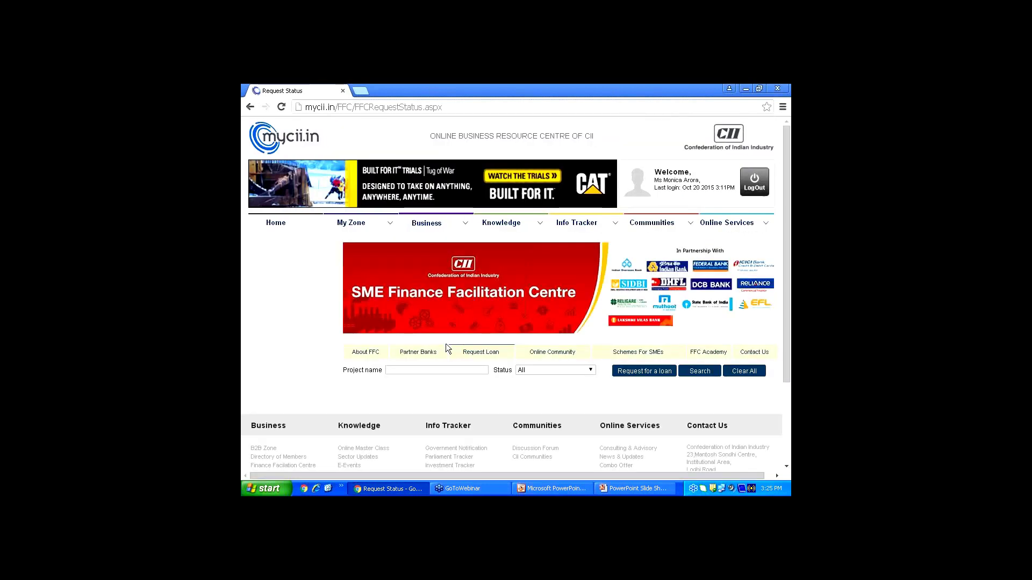
type("gbvfhgjh")
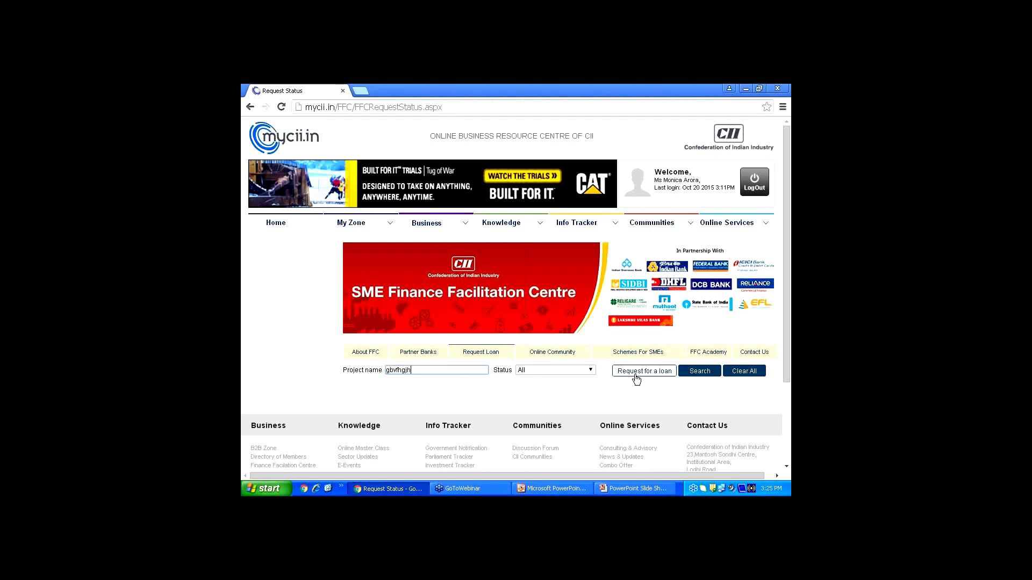
left_click(634, 375)
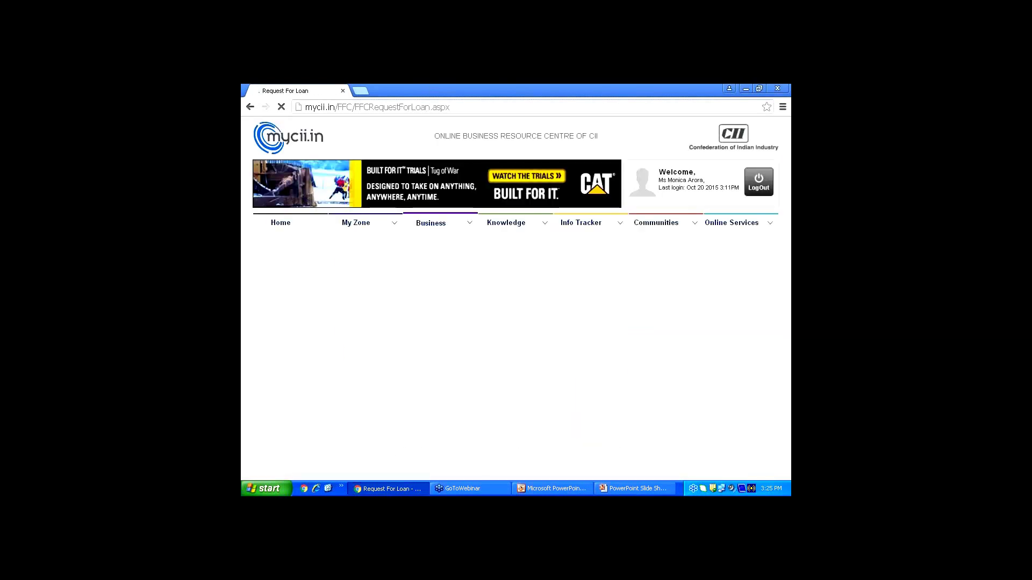
- Review the loan request form, from the applicant's basic details through financials, sectors and finance purpose to the proposed project details
scroll(566, 401, "down", 1)
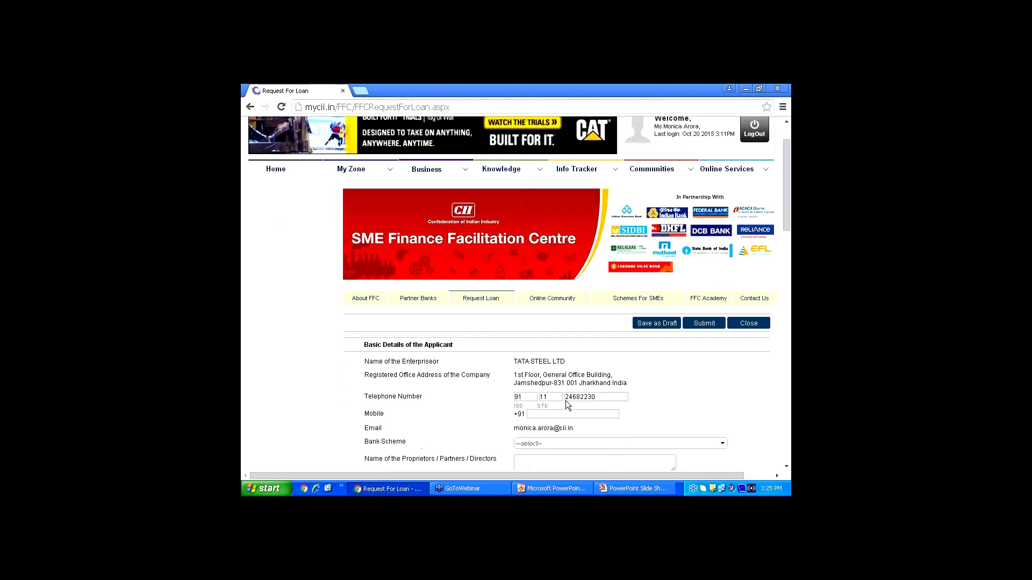
scroll(565, 403, "down", 1)
scroll(550, 402, "down", 1)
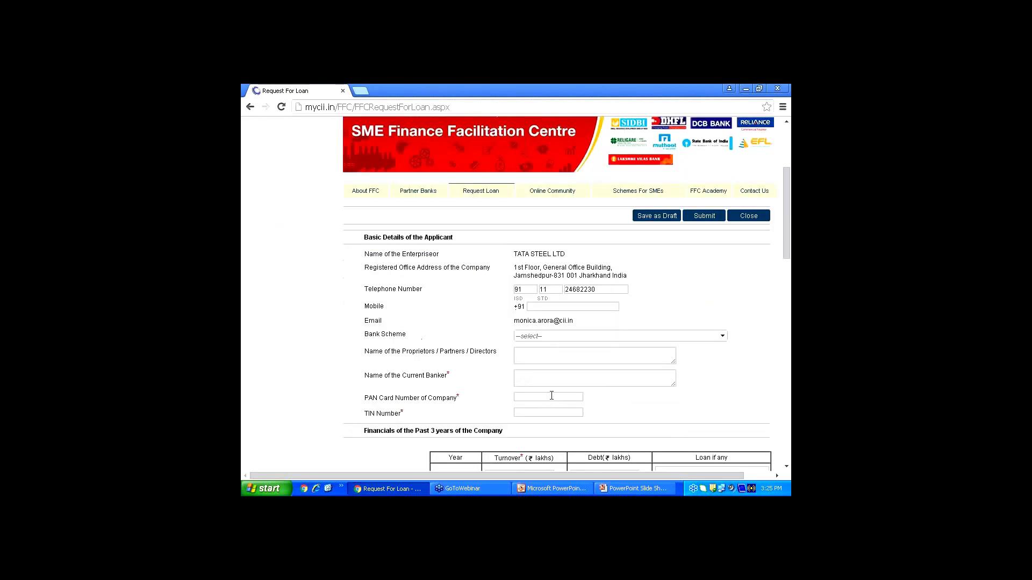
scroll(555, 383, "down", 1)
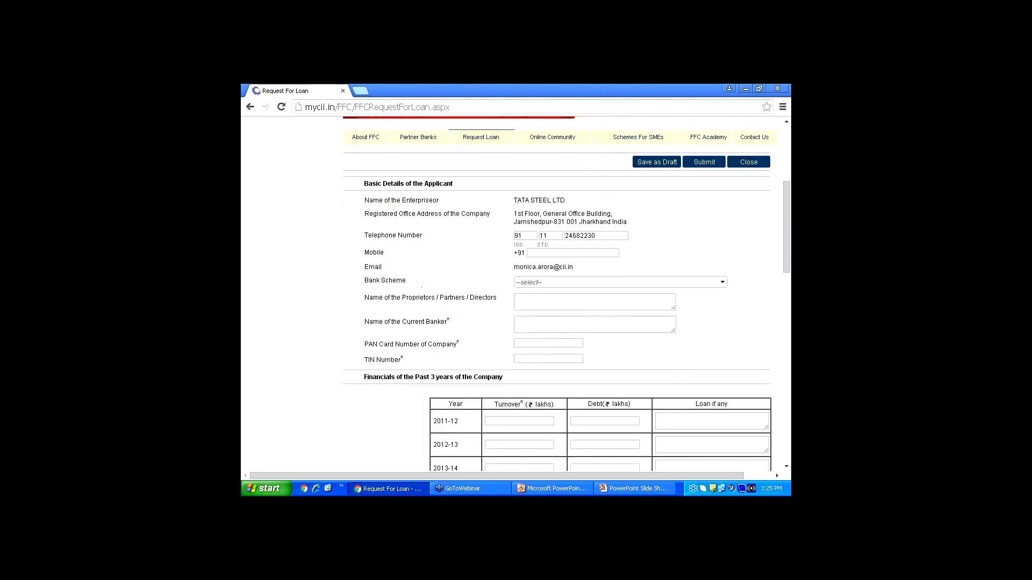
scroll(564, 383, "down", 3)
scroll(565, 383, "down", 4)
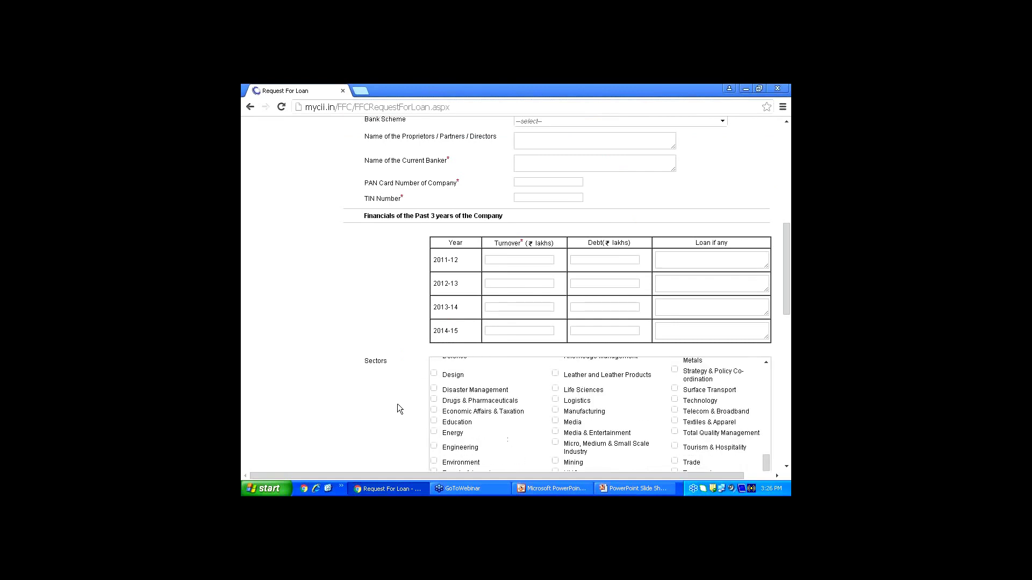
scroll(396, 404, "down", 1)
scroll(396, 404, "down", 2)
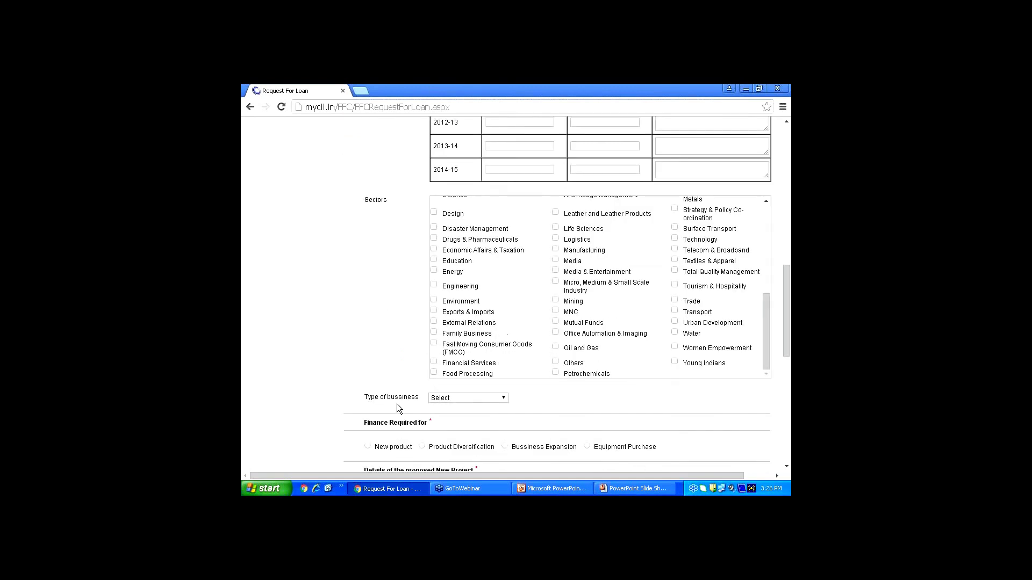
scroll(397, 404, "down", 5)
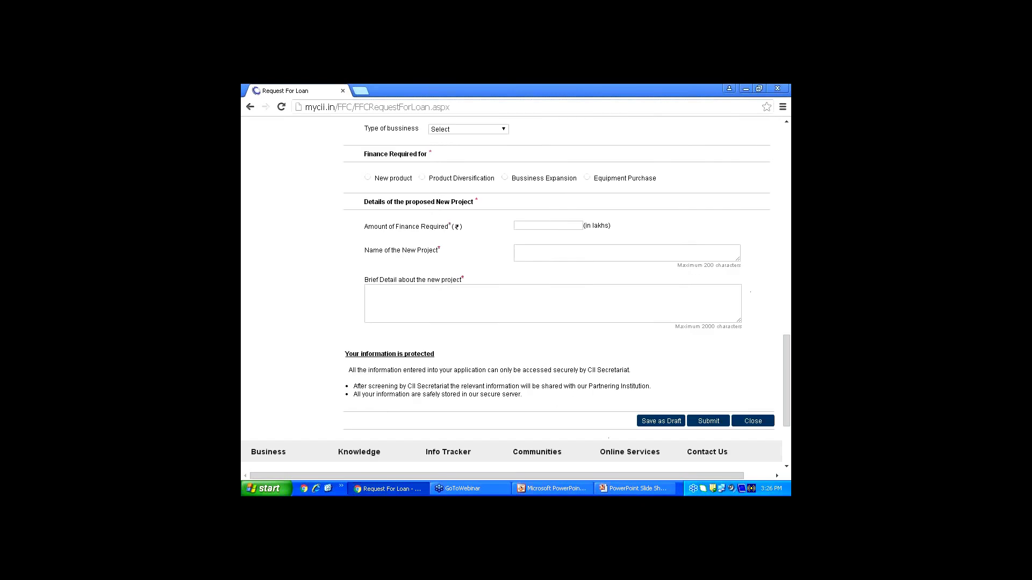
scroll(656, 375, "down", 1)
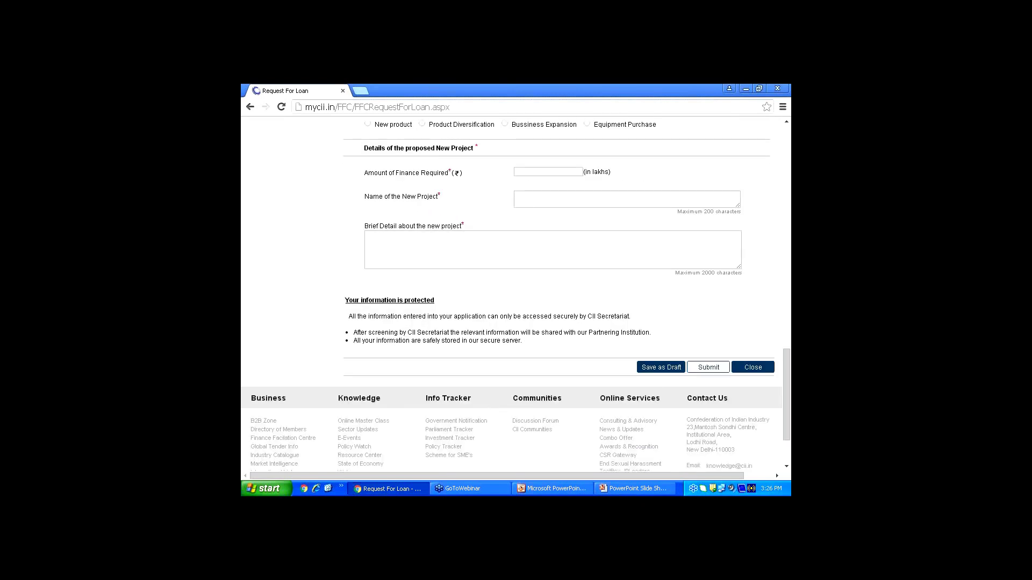
scroll(508, 349, "up", 1)
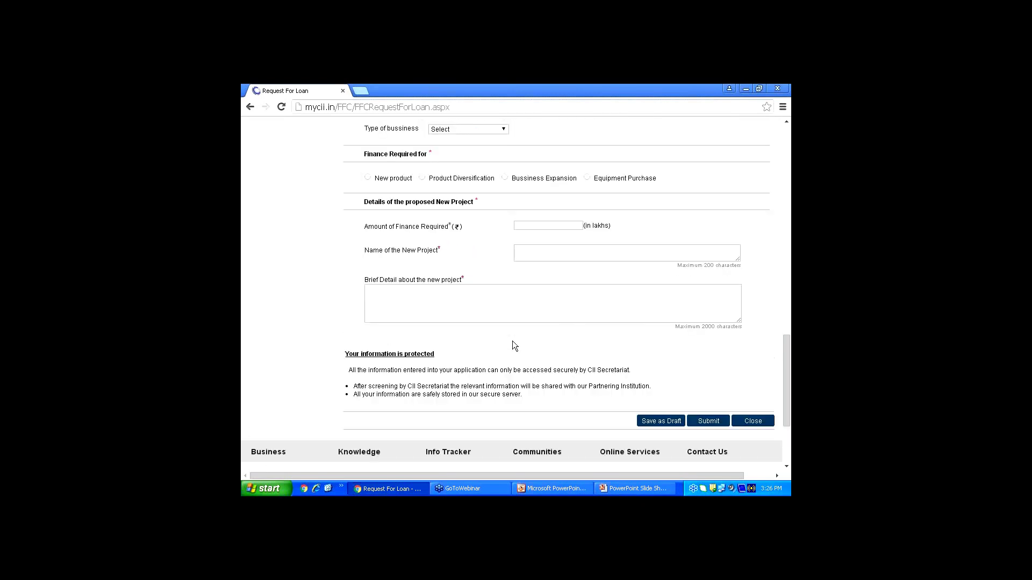
scroll(512, 344, "up", 7)
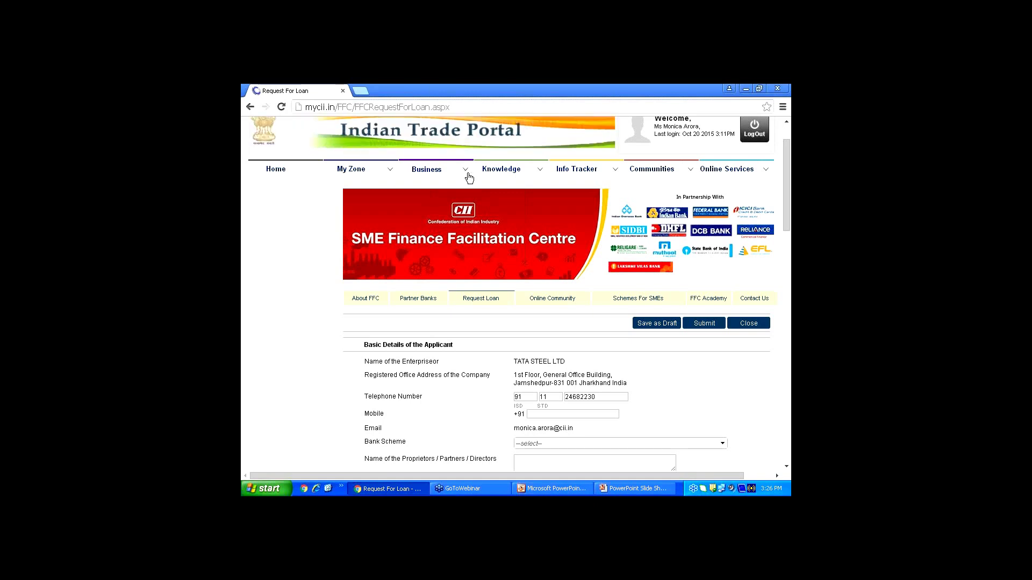
- Leave the loan request form and open the International Linkage community from the Business section
left_click(249, 109)
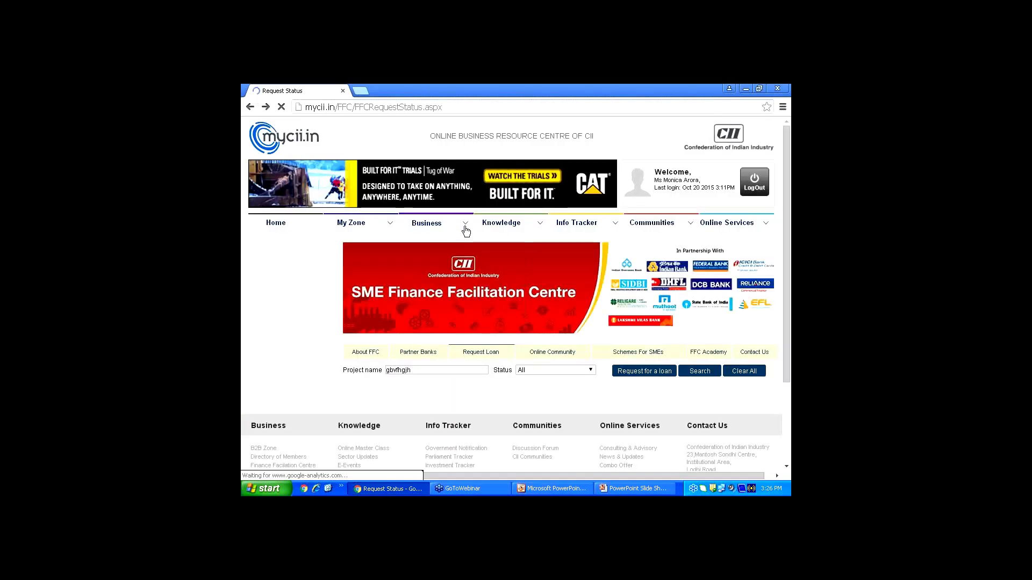
left_click(465, 231)
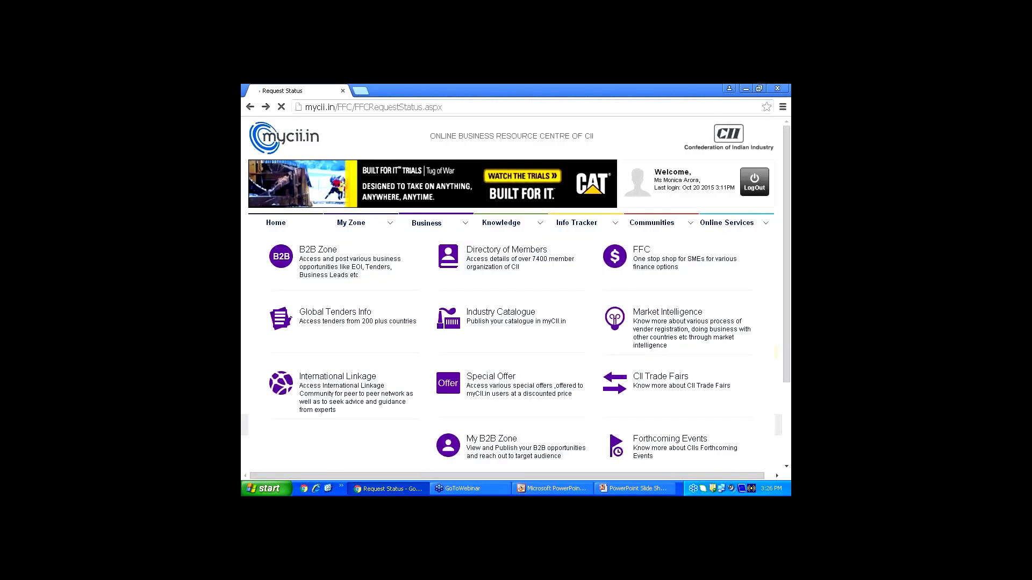
left_click(336, 381)
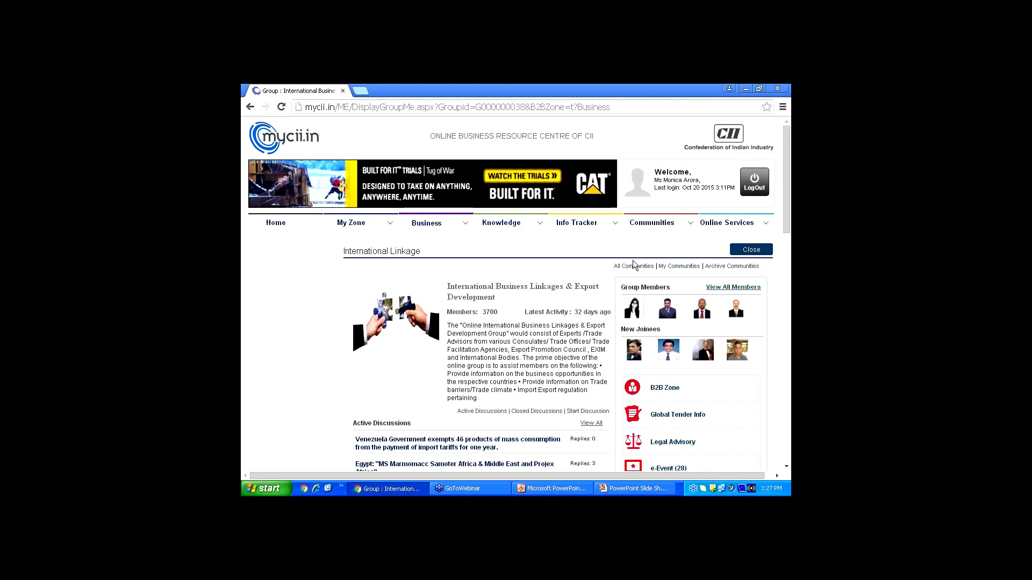
- Open the Investment Tracker from the Info Tracker section, and view its entry on Ferrero Rocher investing Rs 367 crore in India
left_click(616, 224)
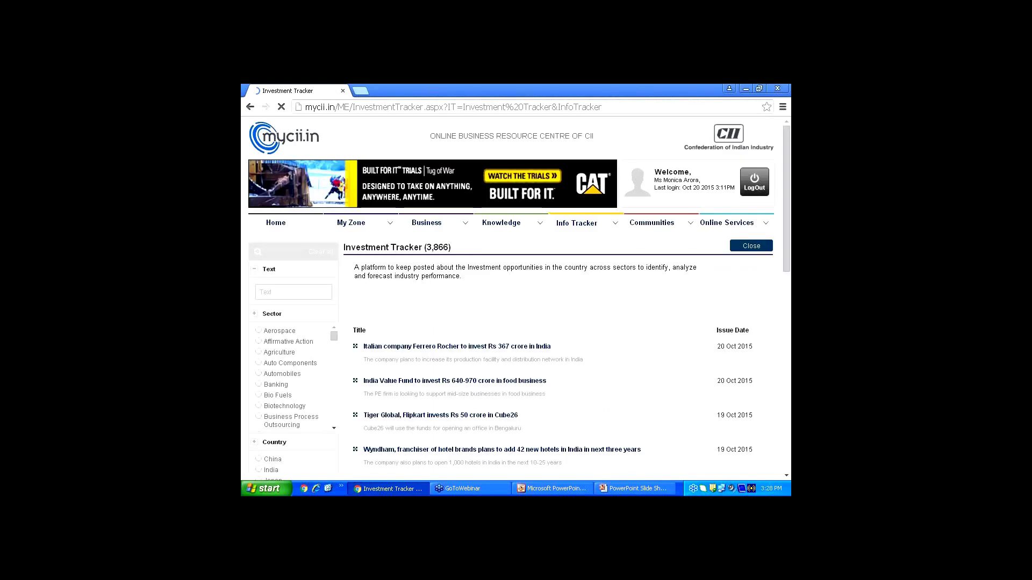
scroll(519, 299, "down", 1)
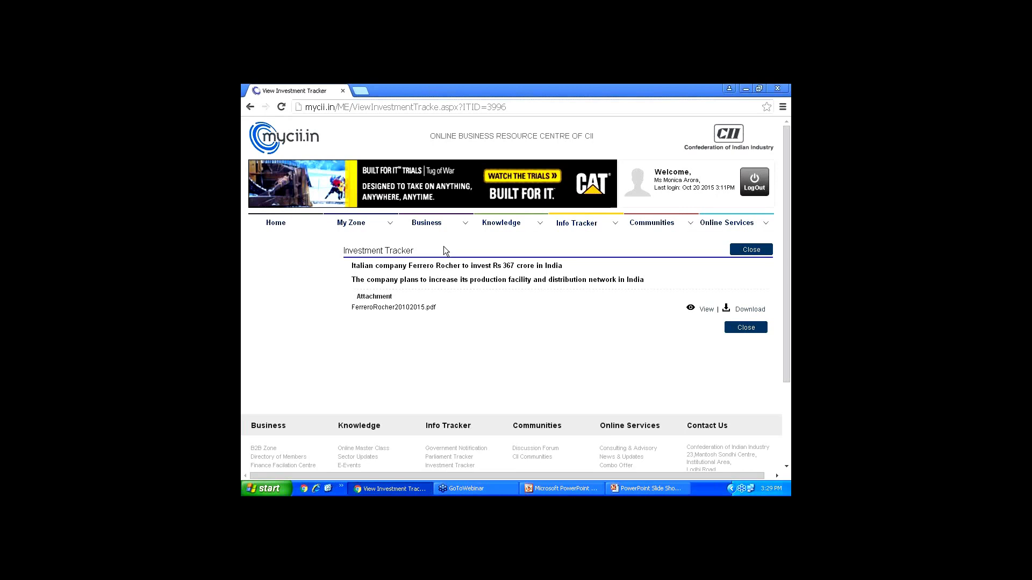
- Switch to the PowerPoint slide show and advance to the slide on how members get updated on Economy / Policy
key("alt+Tab")
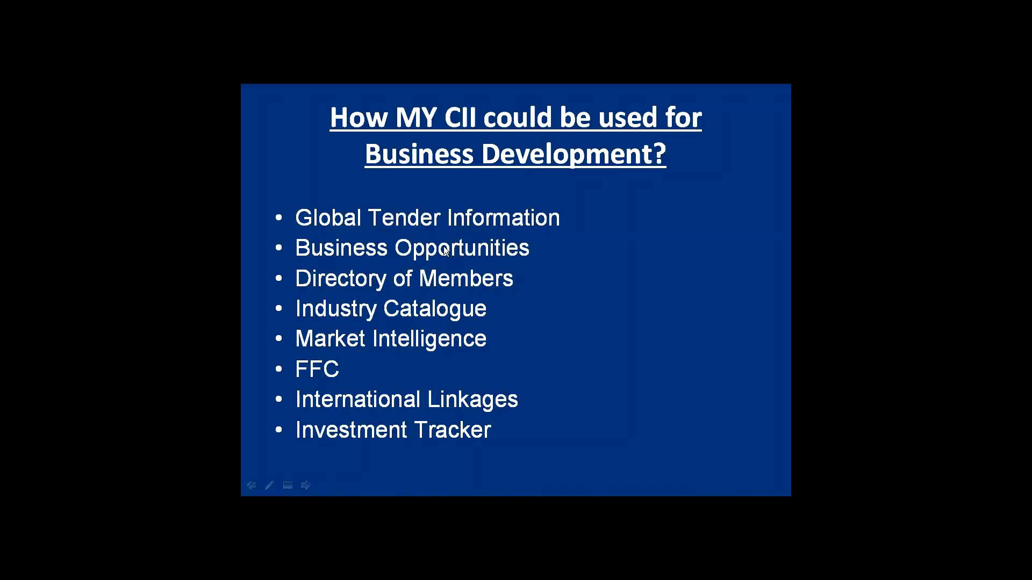
left_click(307, 486)
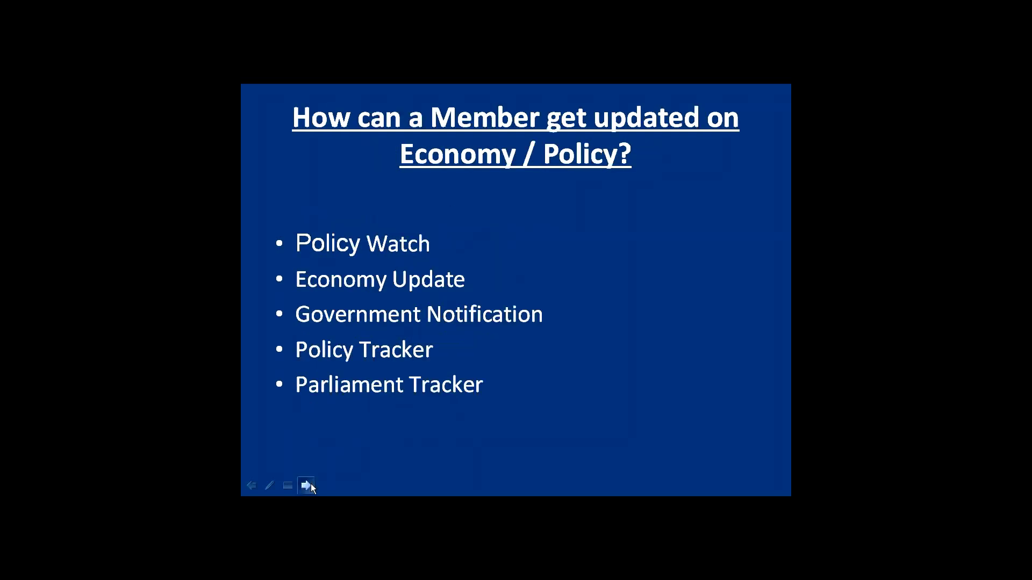